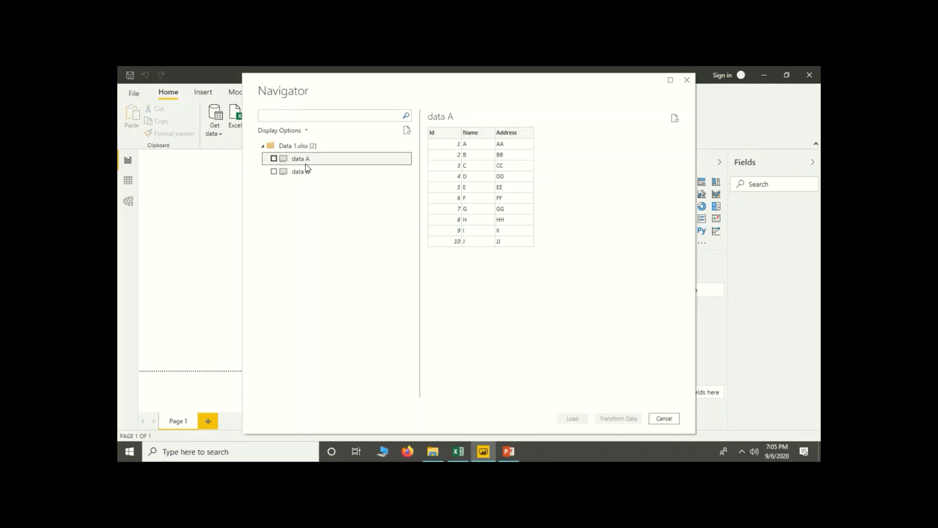
# Load the data A and data B tables from the Data 1.xlsx workbook
pyautogui.click(295, 169)
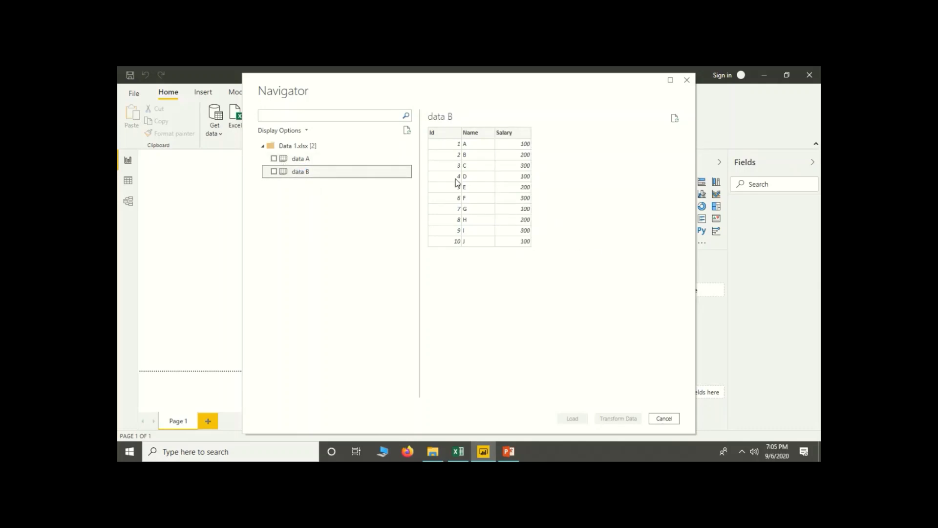
pyautogui.click(276, 160)
pyautogui.click(274, 159)
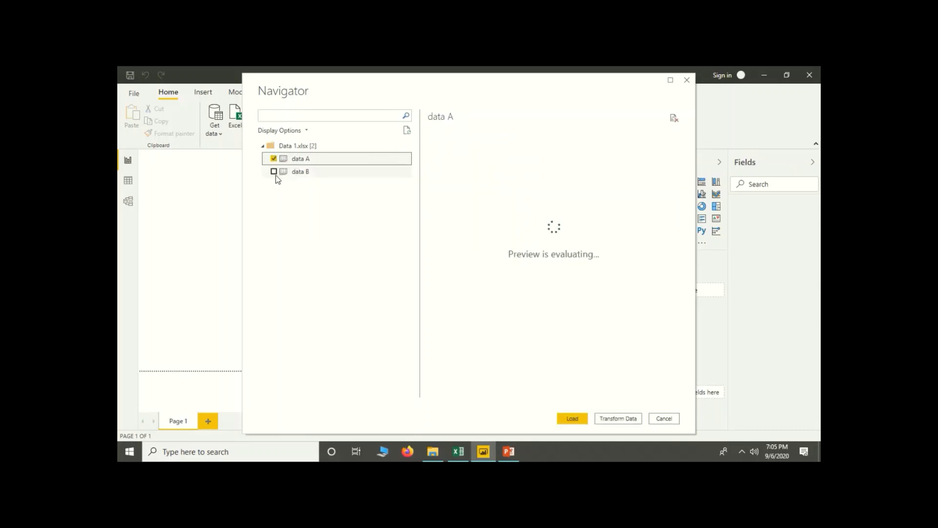
pyautogui.click(274, 172)
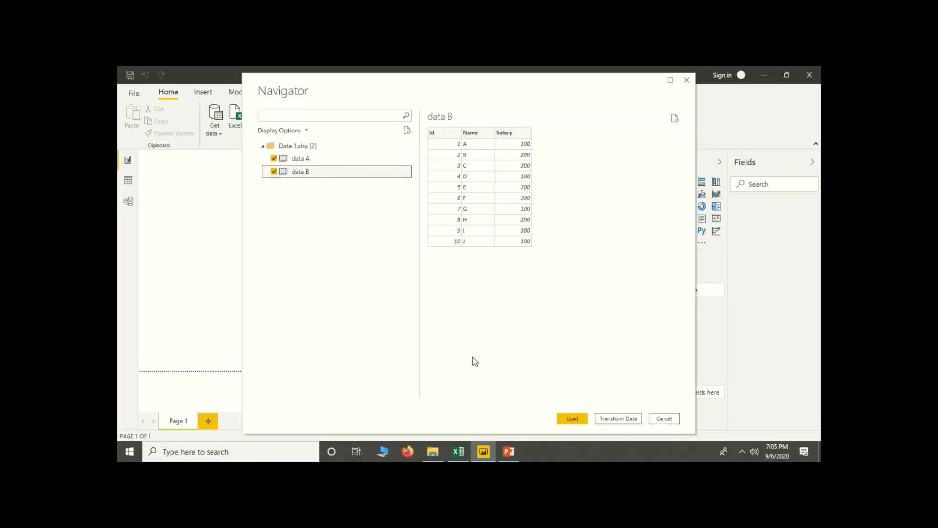
pyautogui.click(572, 418)
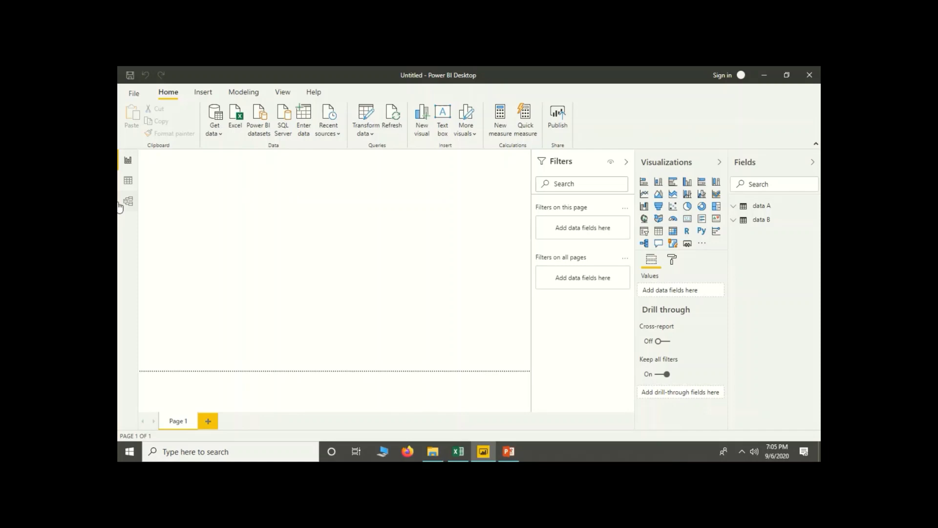
# Examine the data type of each column in the data A and data B tables in the data view
pyautogui.click(130, 189)
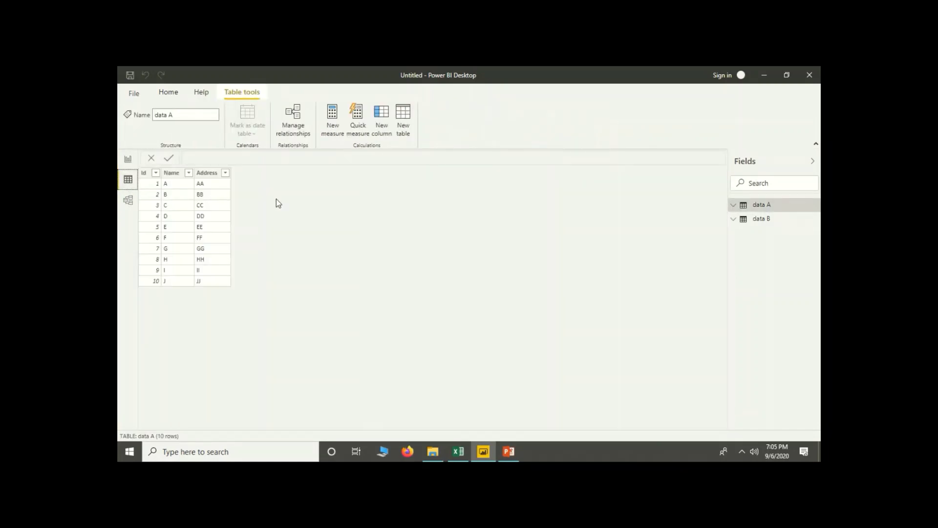
pyautogui.click(146, 174)
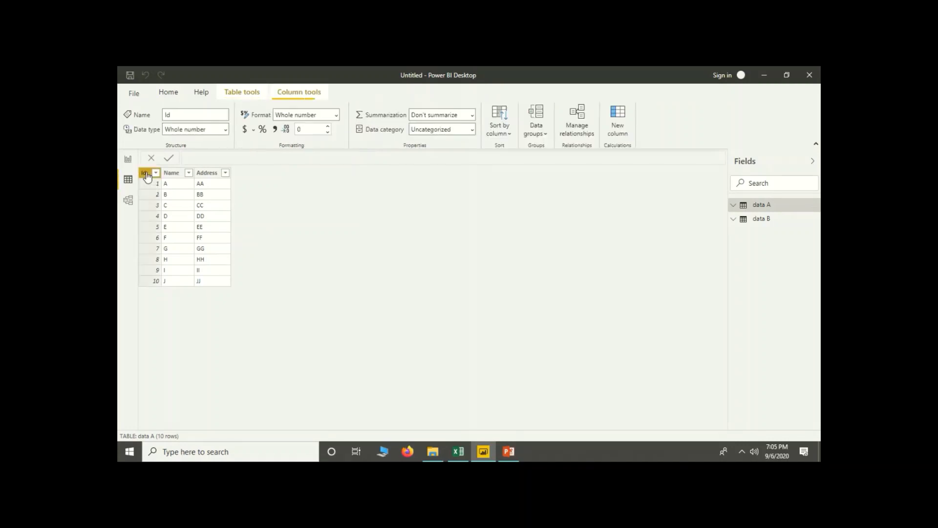
pyautogui.click(172, 173)
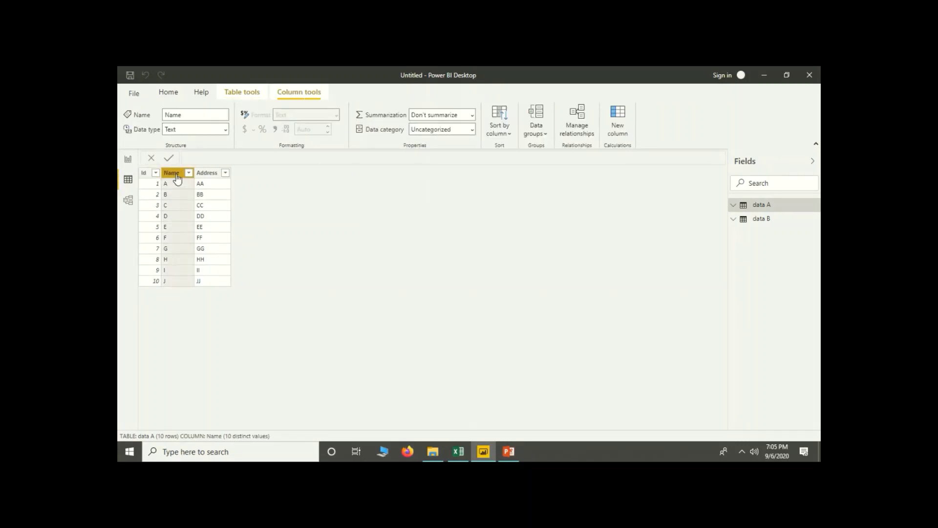
pyautogui.click(207, 180)
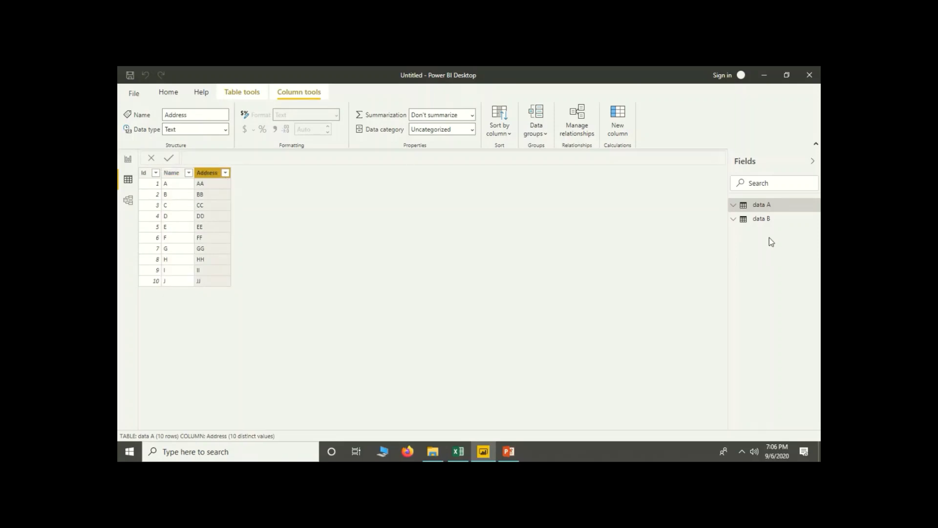
pyautogui.click(766, 220)
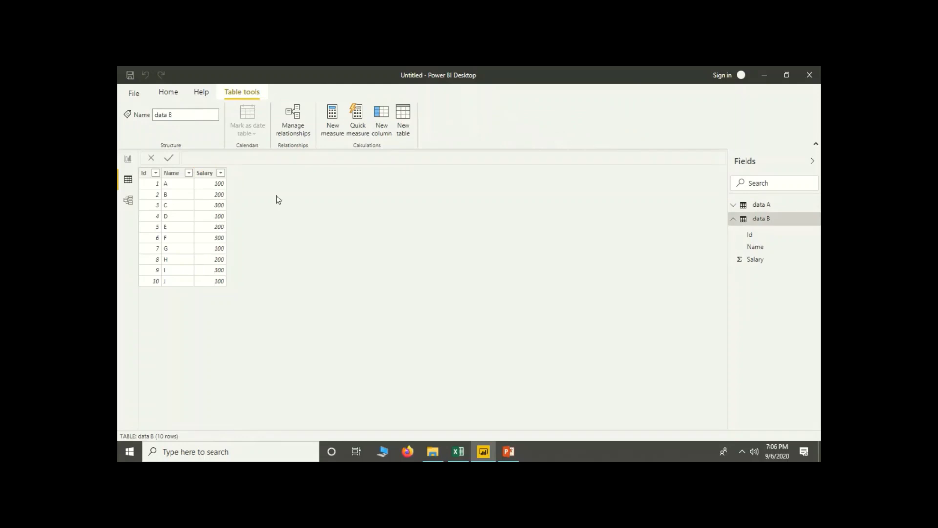
pyautogui.click(144, 174)
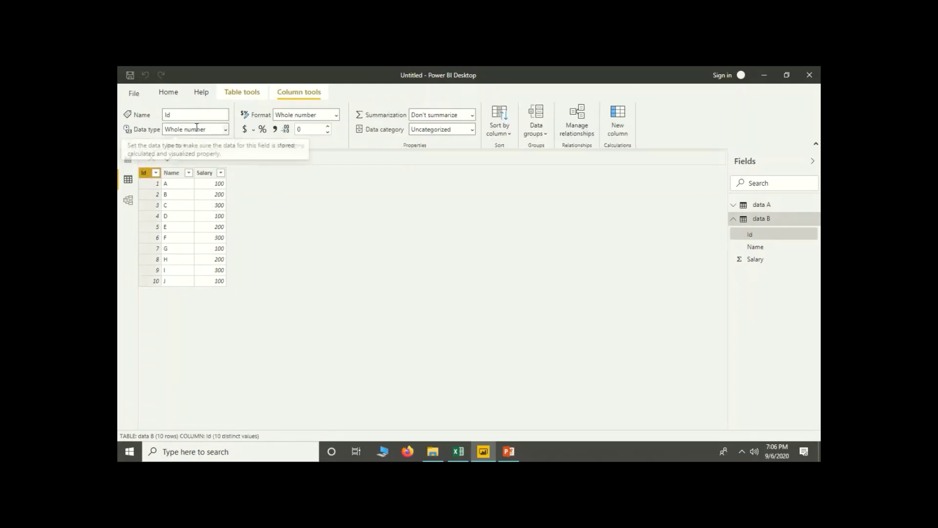
pyautogui.click(177, 171)
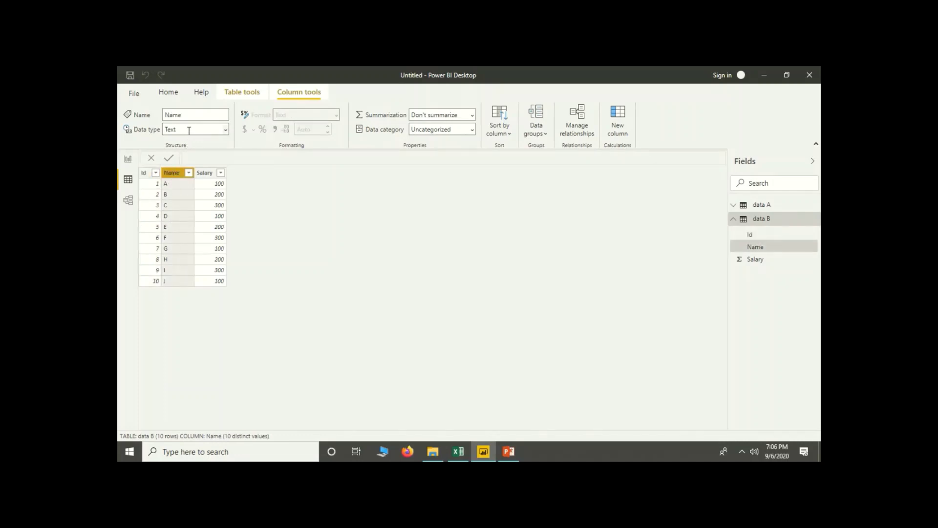
pyautogui.click(207, 176)
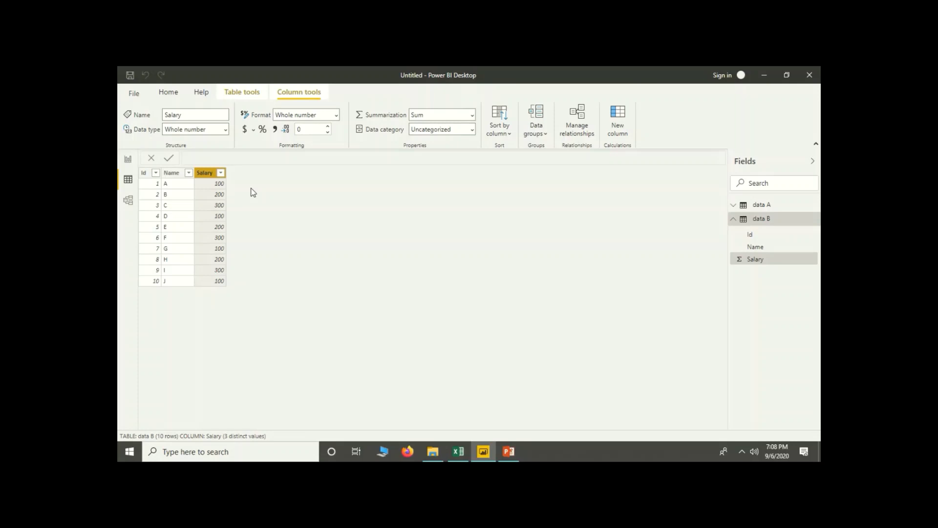
# Review the existing relationships of the data B table in the model view
pyautogui.click(128, 205)
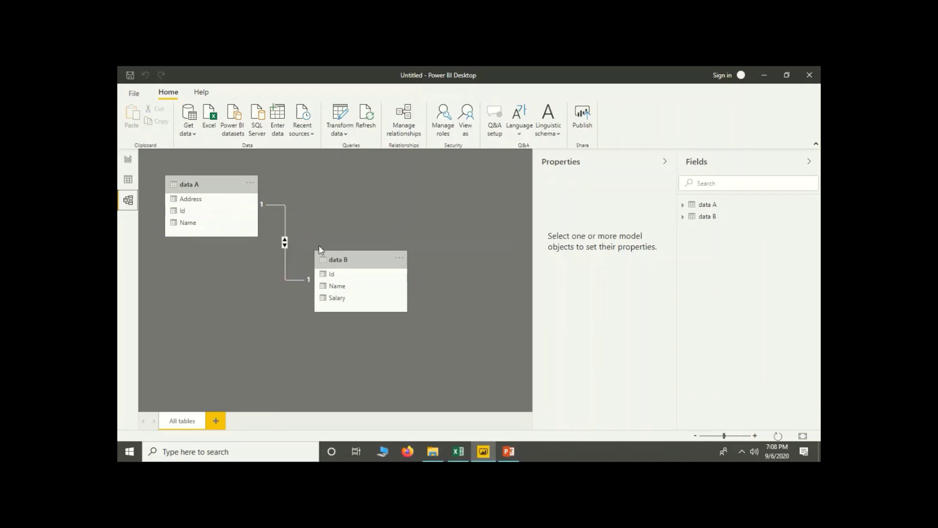
pyautogui.rightClick(352, 264)
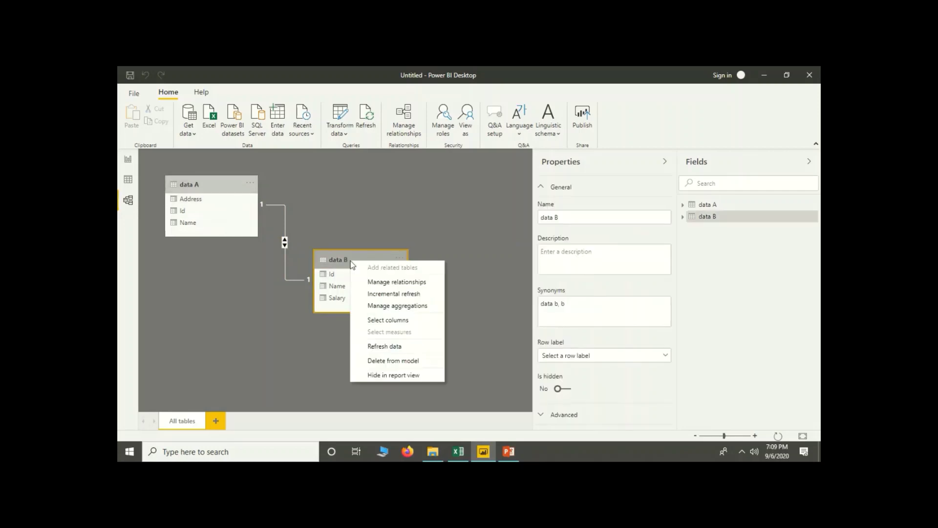
pyautogui.click(370, 282)
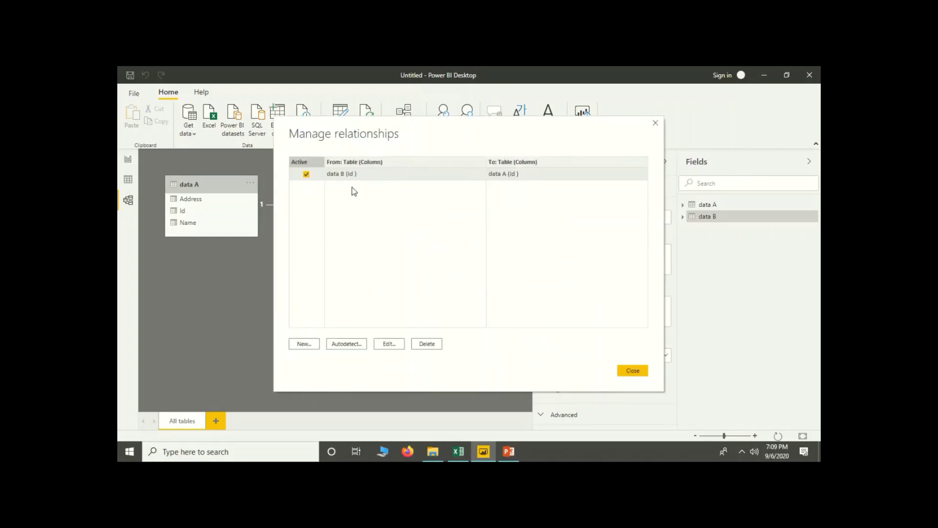
pyautogui.click(640, 370)
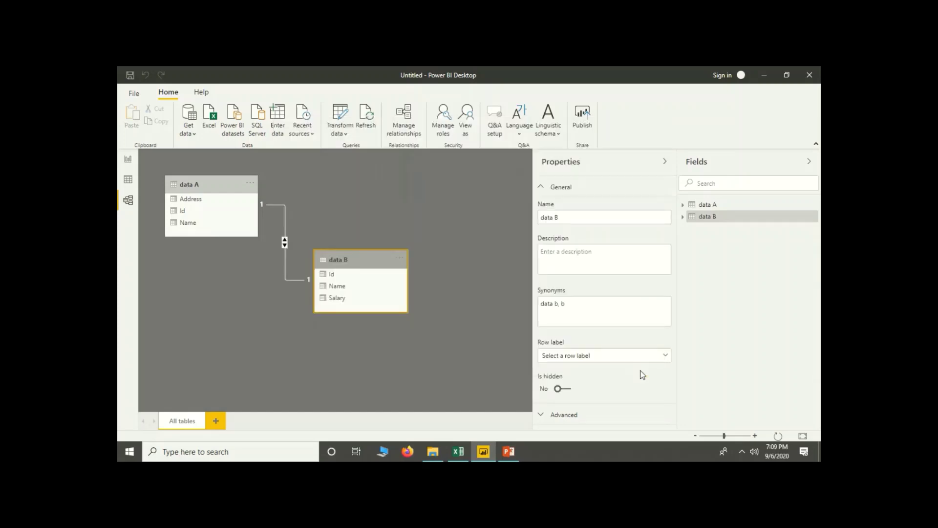
# Delete the relationship between data A and data B in the model diagram
pyautogui.rightClick(285, 237)
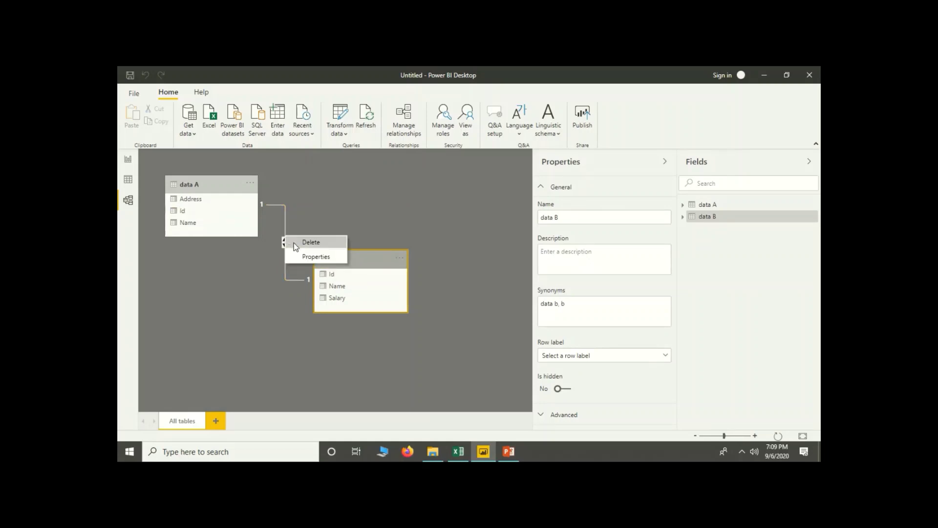
pyautogui.click(295, 242)
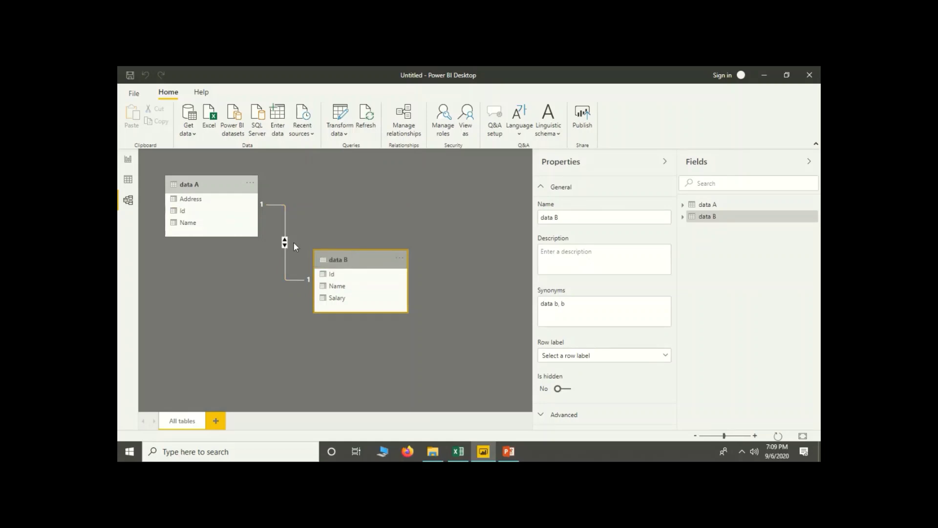
pyautogui.press('Return')
# Autodetect the relationships between the tables, starting from the relationship management of data A
pyautogui.rightClick(219, 191)
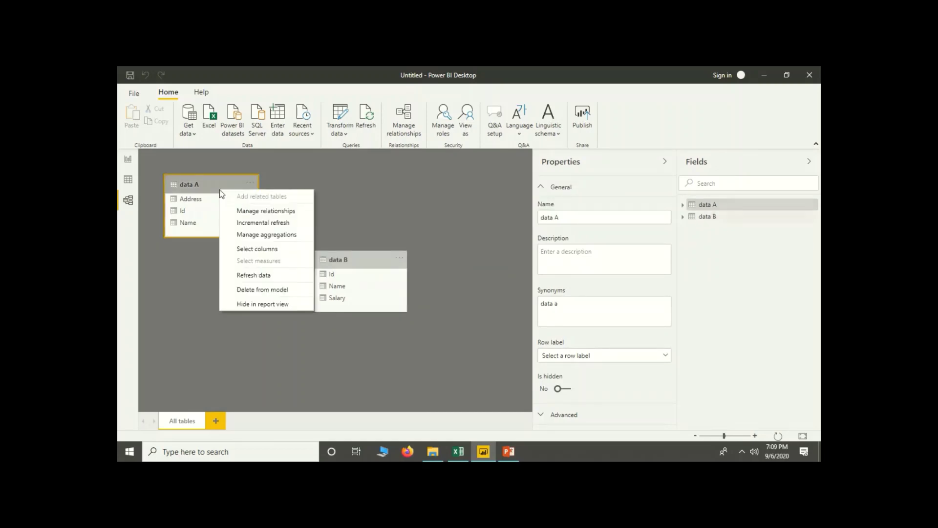
pyautogui.click(241, 207)
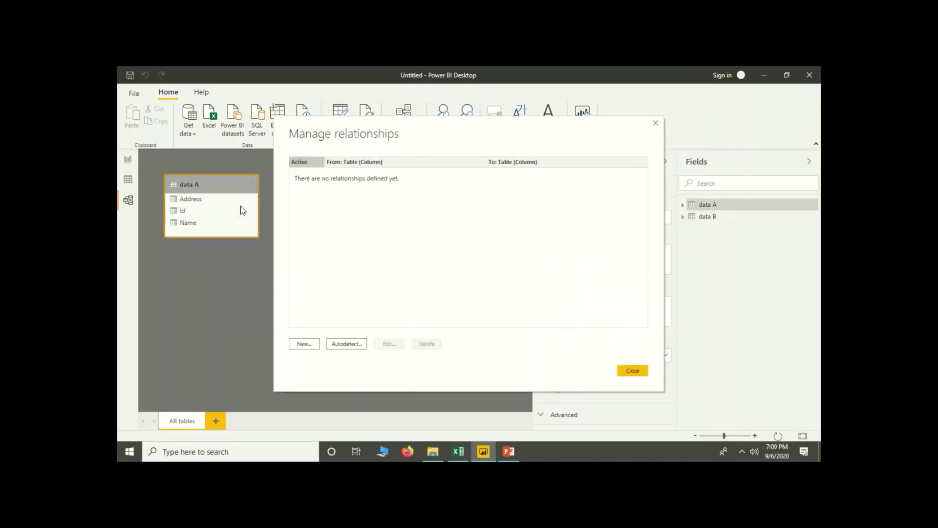
pyautogui.click(362, 343)
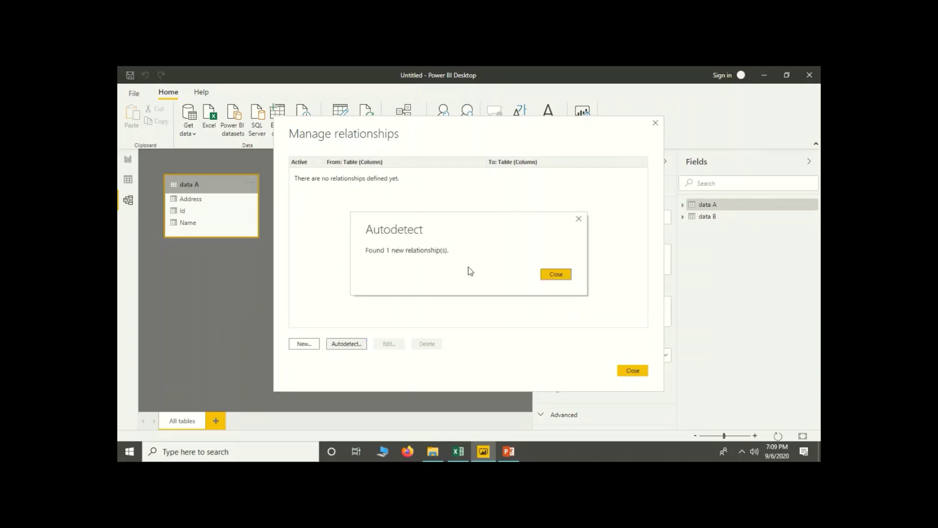
pyautogui.click(556, 274)
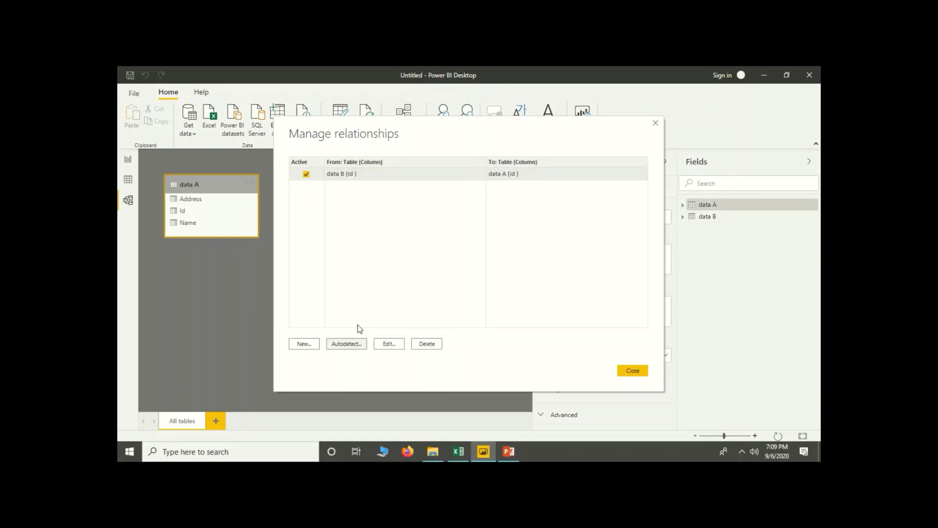
# Create a new one-to-one relationship between the Name column of data A and the Name column of data B
pyautogui.click(302, 345)
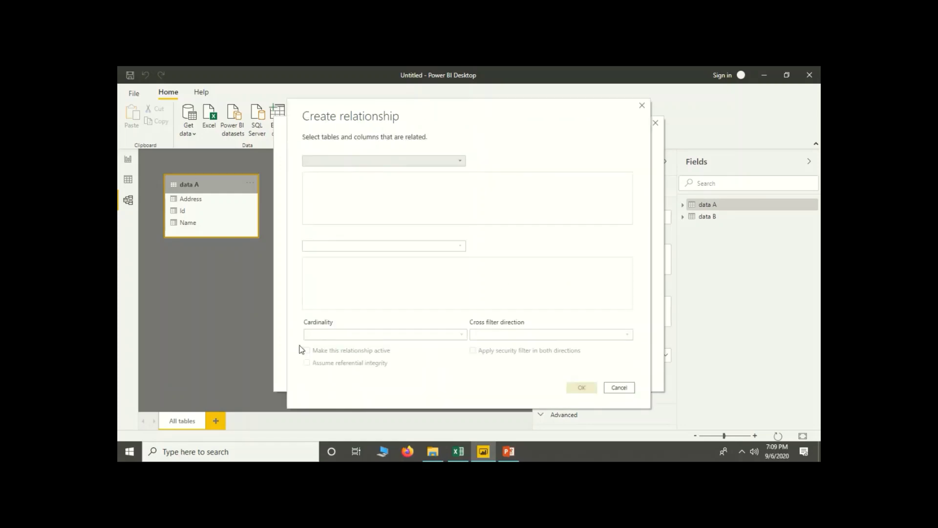
pyautogui.click(437, 159)
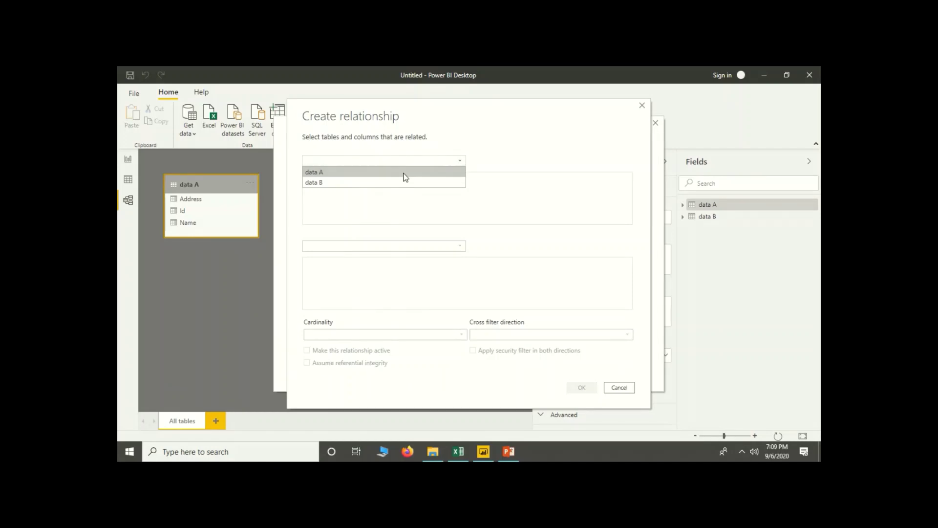
pyautogui.click(405, 177)
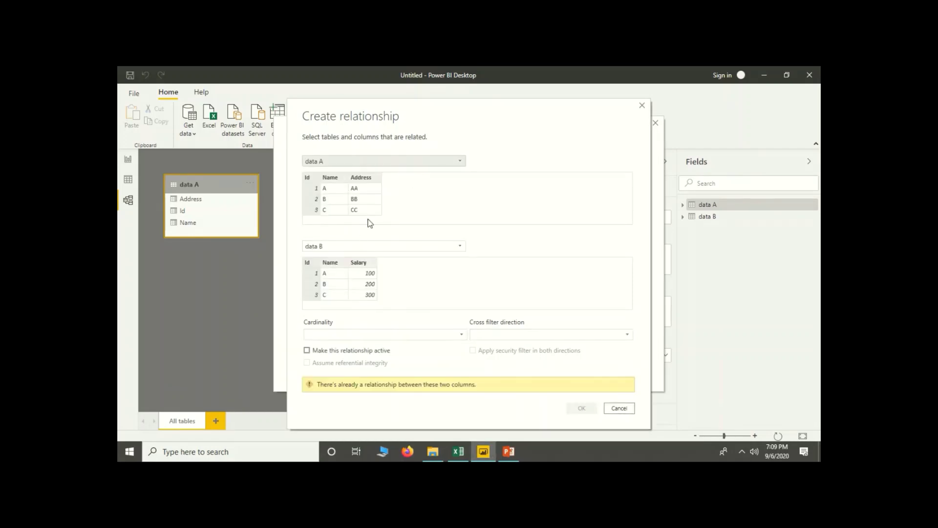
pyautogui.click(331, 177)
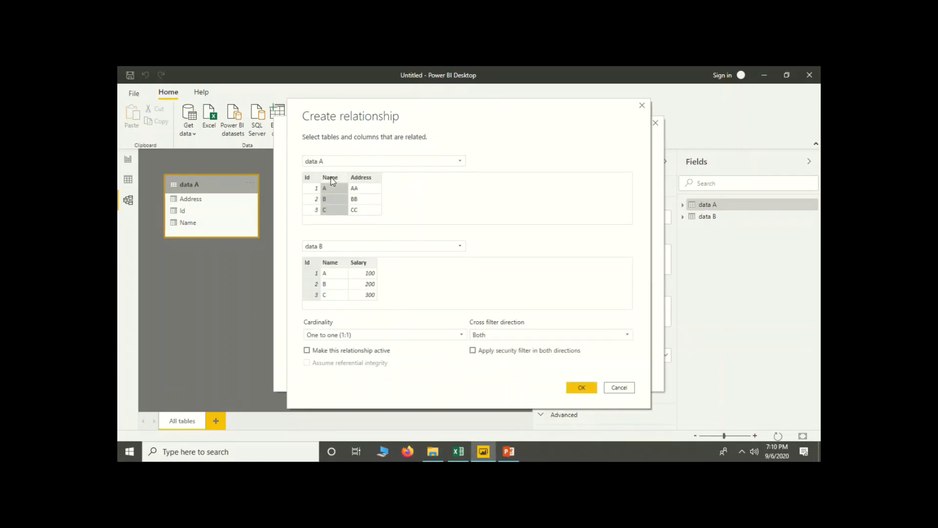
pyautogui.click(331, 263)
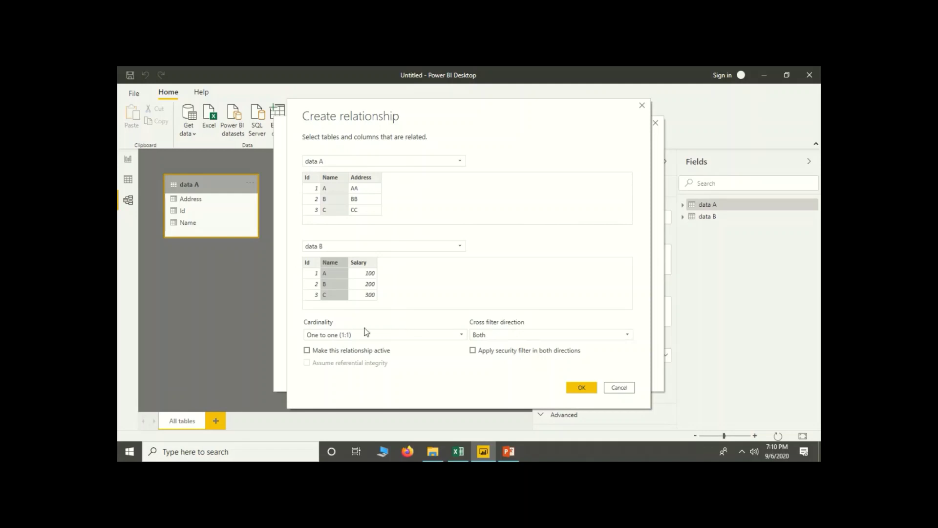
pyautogui.click(588, 395)
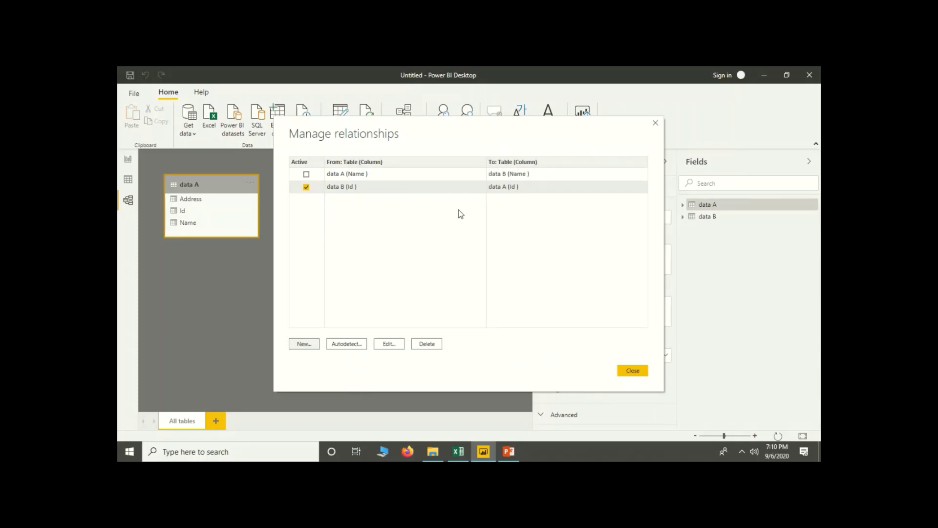
# Deactivate the Id relationship and make the Name relationship between data A and data B active instead
pyautogui.click(306, 174)
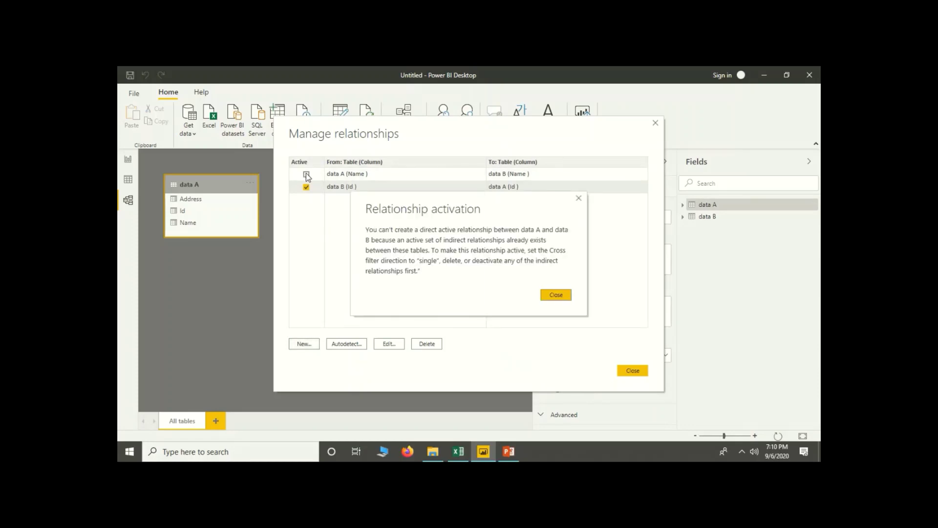
pyautogui.click(566, 296)
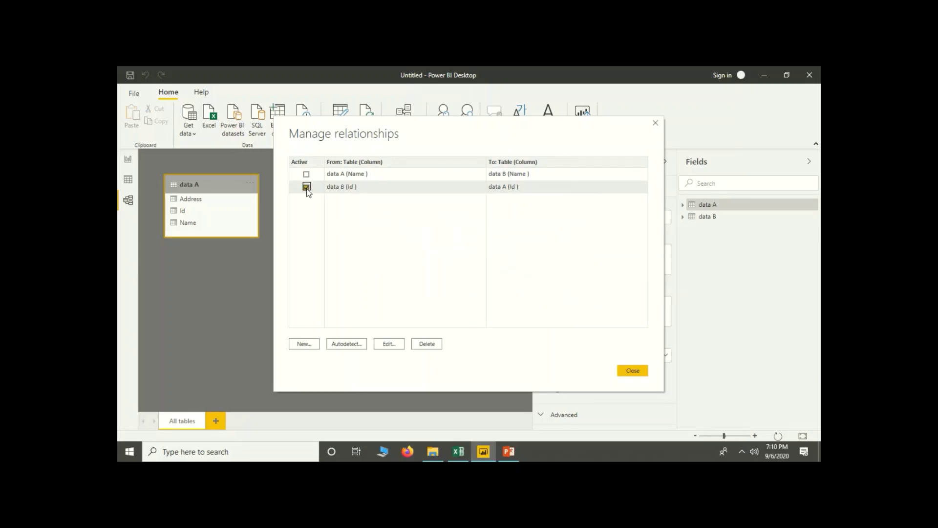
pyautogui.click(307, 174)
pyautogui.click(633, 370)
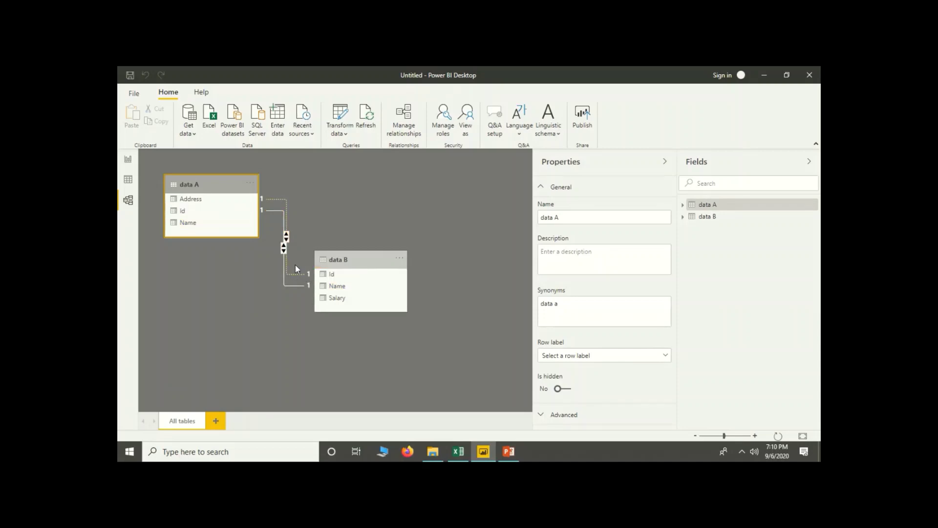
pyautogui.click(286, 236)
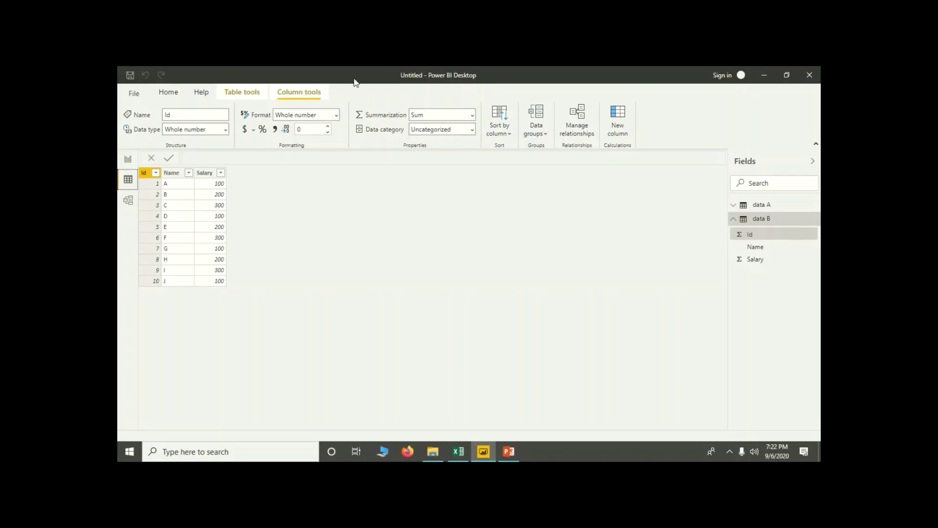
# Add a calculated column to data B with the formula country = "India"
pyautogui.click(172, 93)
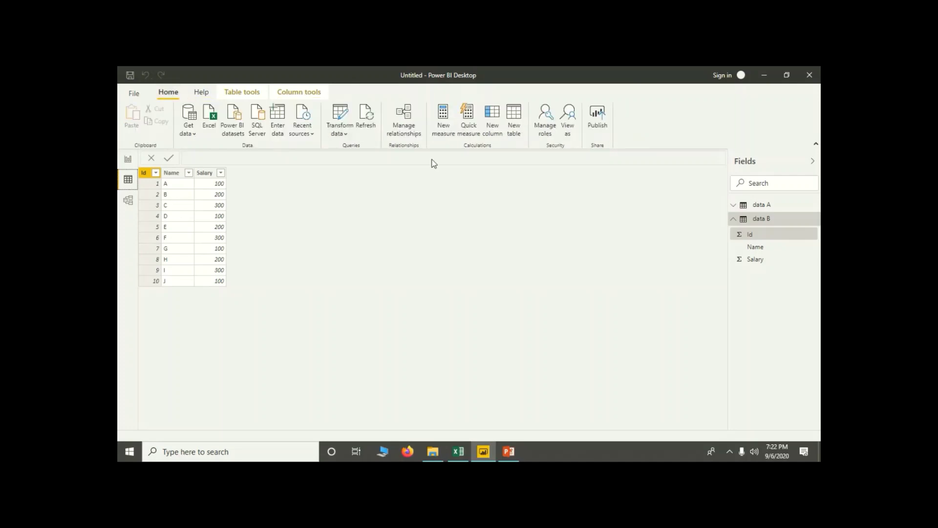
pyautogui.click(494, 120)
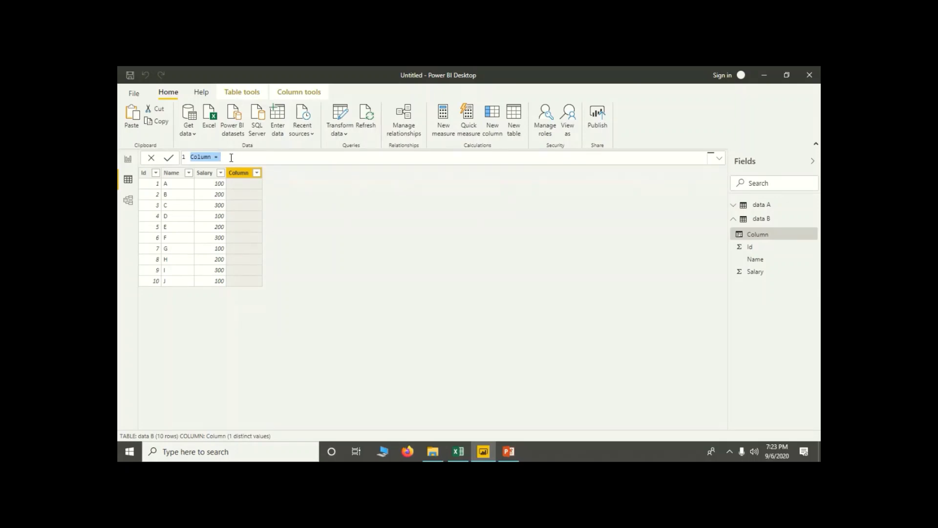
pyautogui.press('BackSpace')
pyautogui.write('country = "India"')
pyautogui.press('Return')
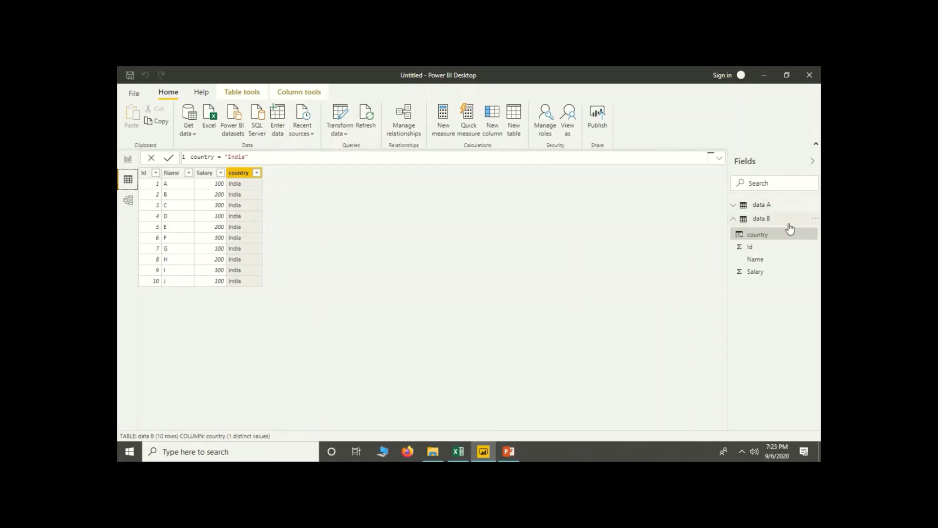
# Add a calculated column to data A with the formula country = DISTINCT('data B'[country])
pyautogui.click(764, 205)
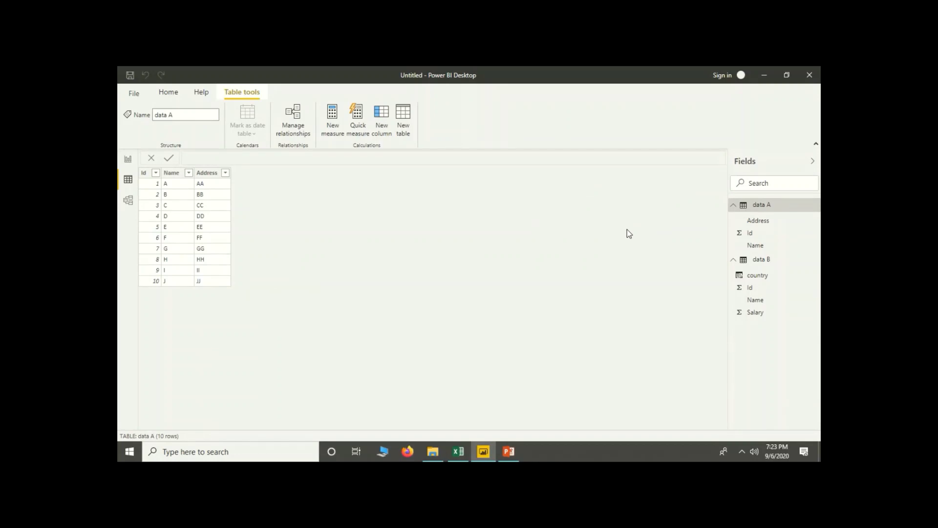
pyautogui.click(386, 114)
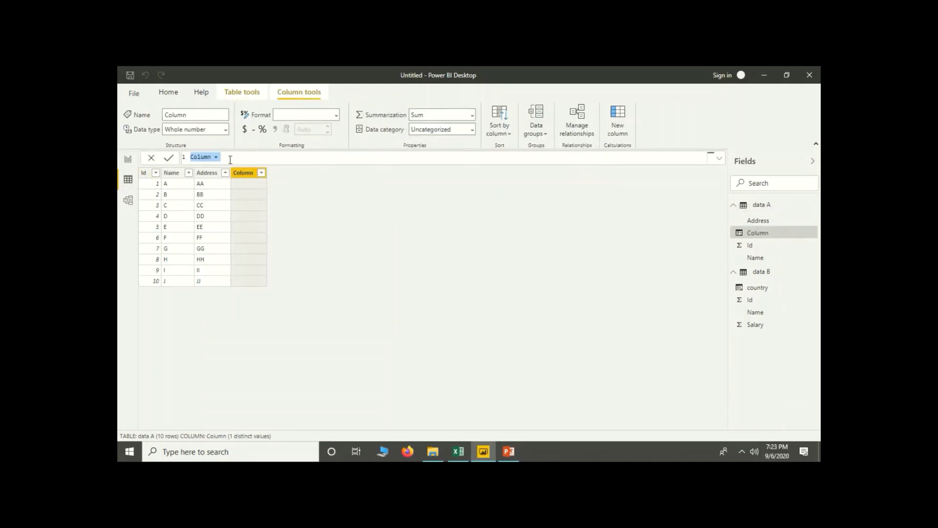
pyautogui.press('BackSpace')
pyautogui.write('country = dist')
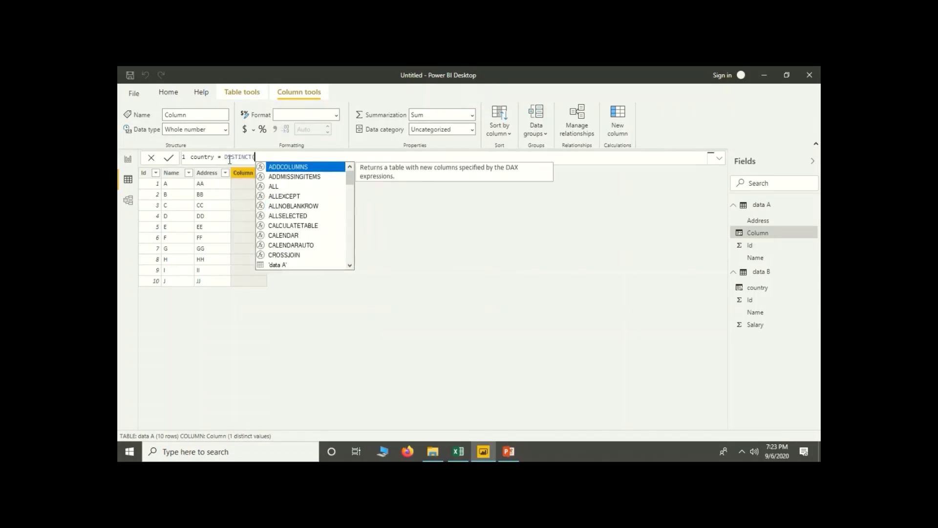
pyautogui.press('Tab')
pyautogui.write('data')
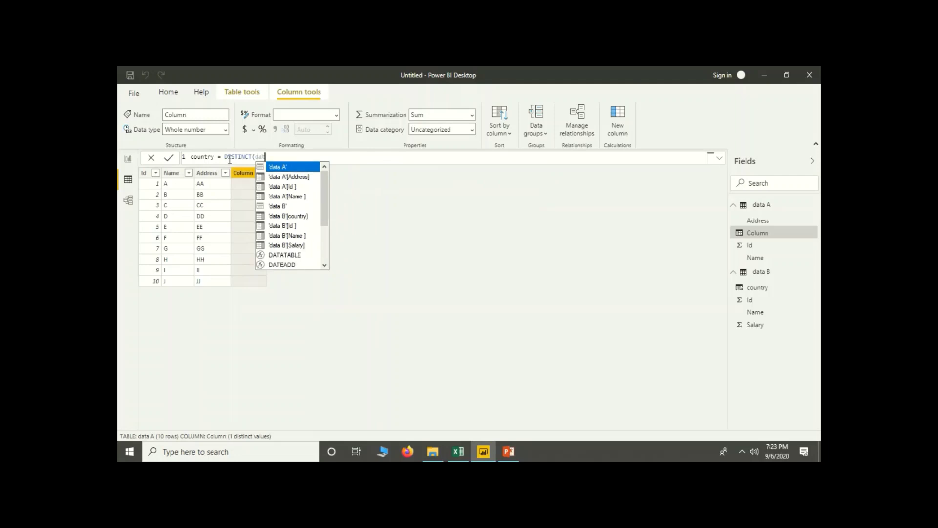
pyautogui.press('Down')
pyautogui.press('Down')
pyautogui.press('Down')
pyautogui.press('Down')
pyautogui.press('Down')
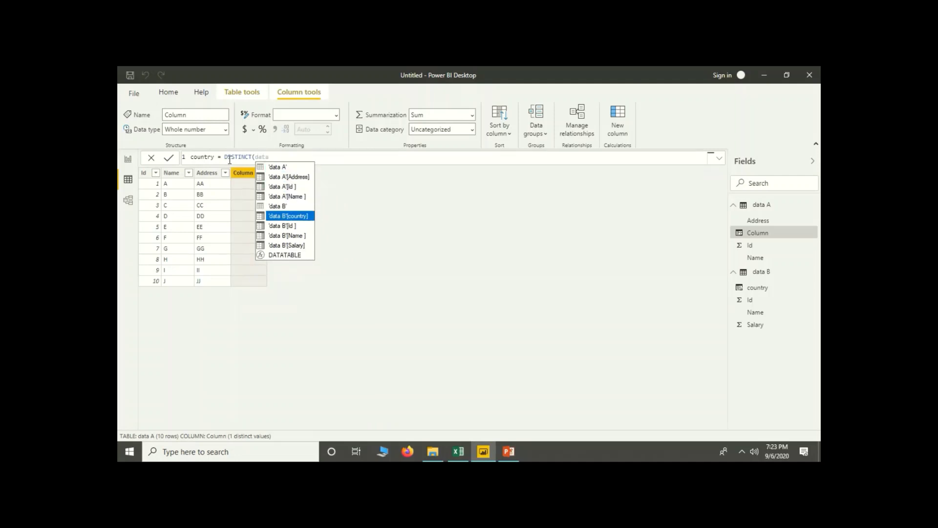
pyautogui.press('Tab')
pyautogui.write(')')
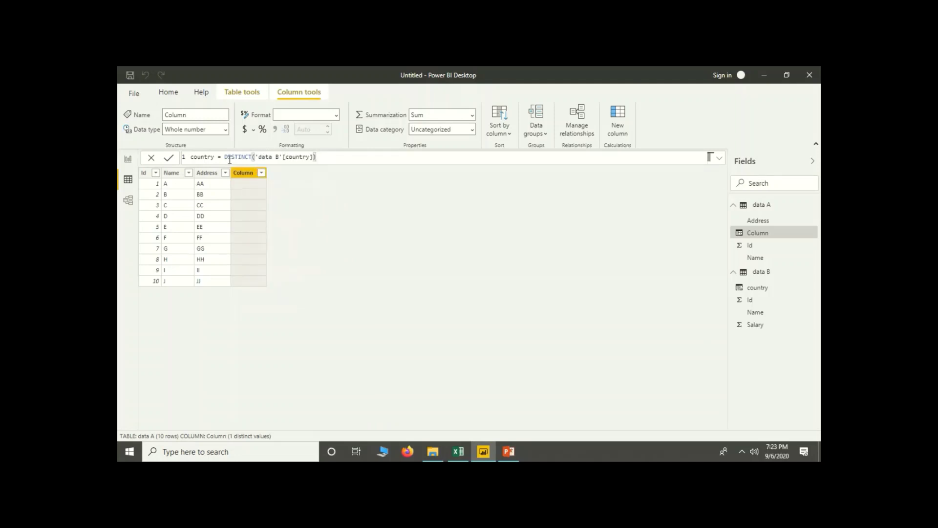
pyautogui.press('Return')
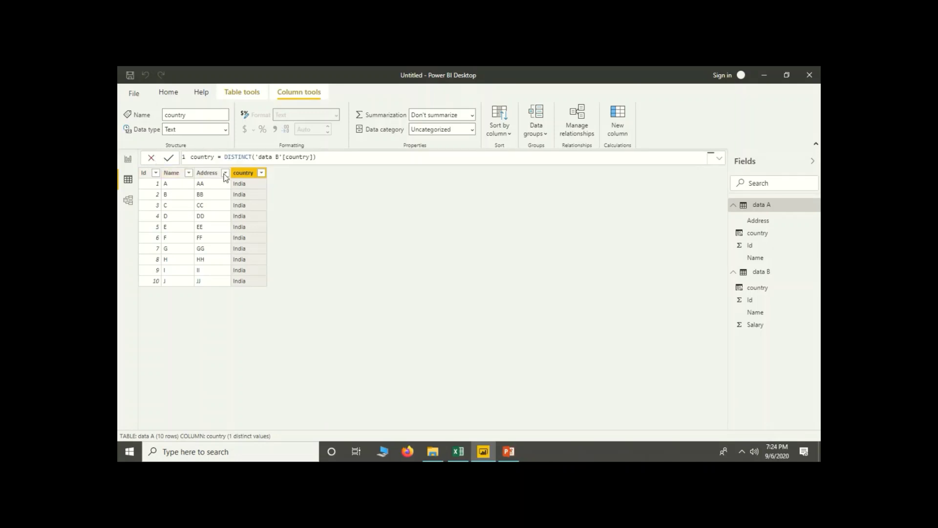
# Delete the calculated country column from data A
pyautogui.rightClick(250, 176)
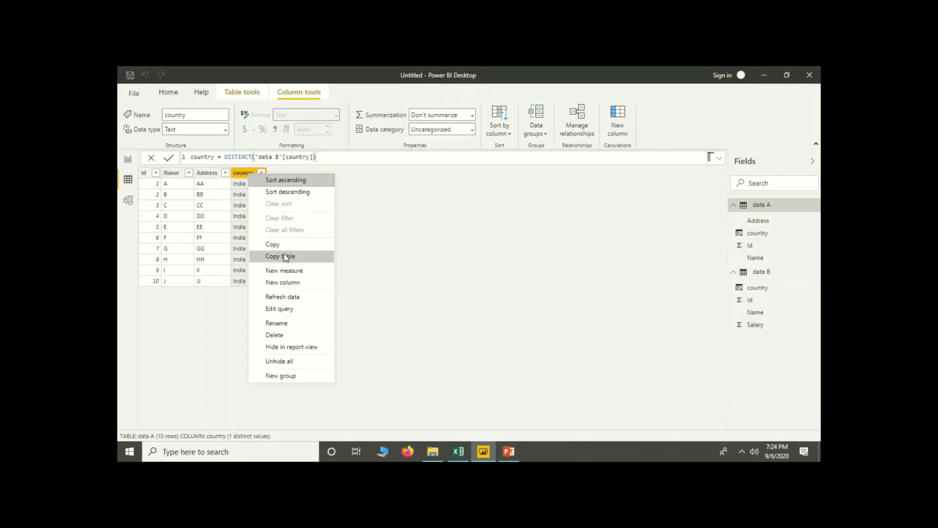
pyautogui.click(282, 337)
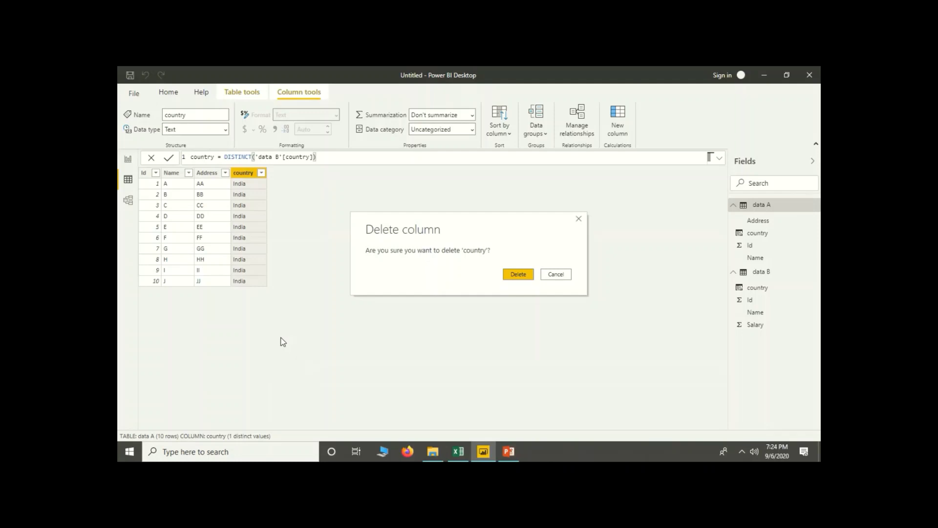
pyautogui.press('Escape')
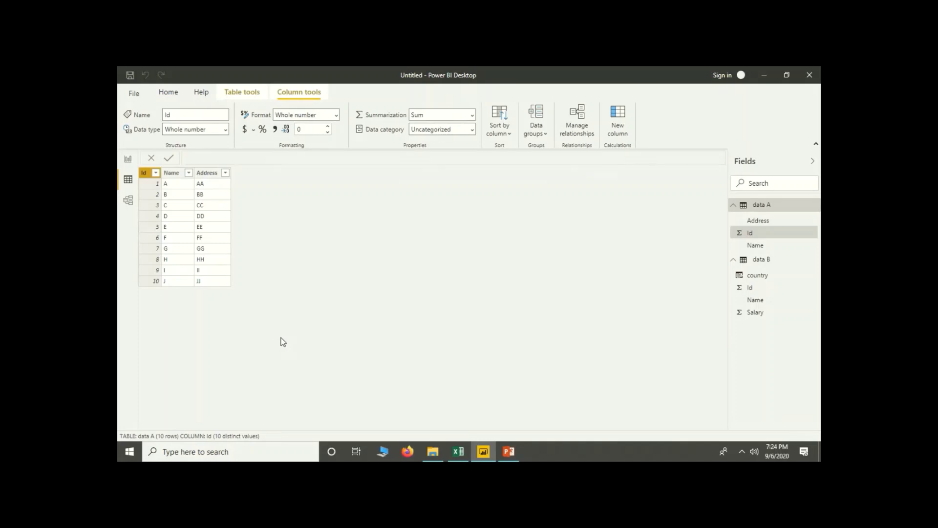
pyautogui.click(774, 276)
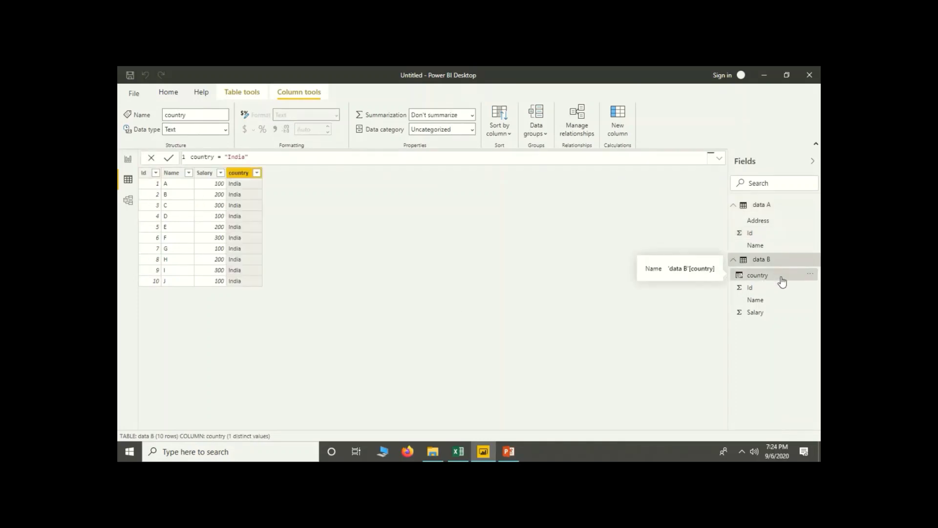
pyautogui.rightClick(782, 282)
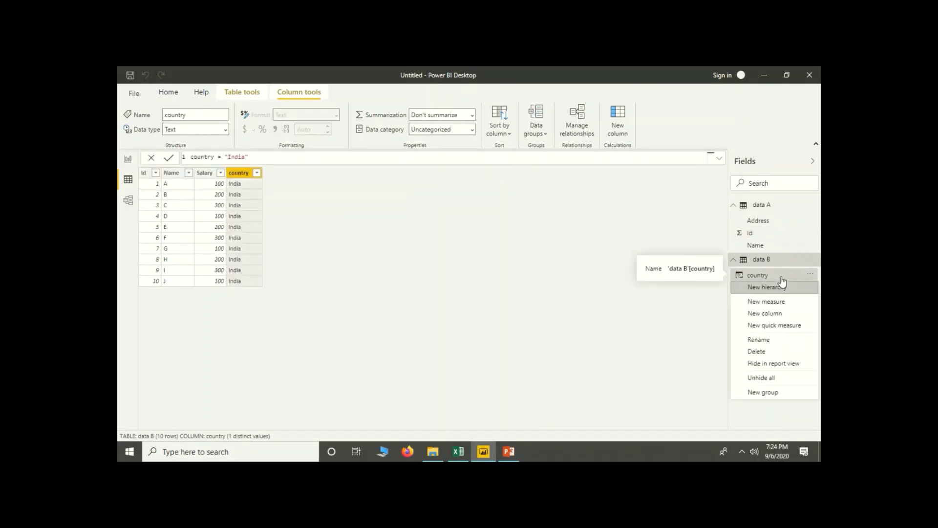
pyautogui.click(537, 264)
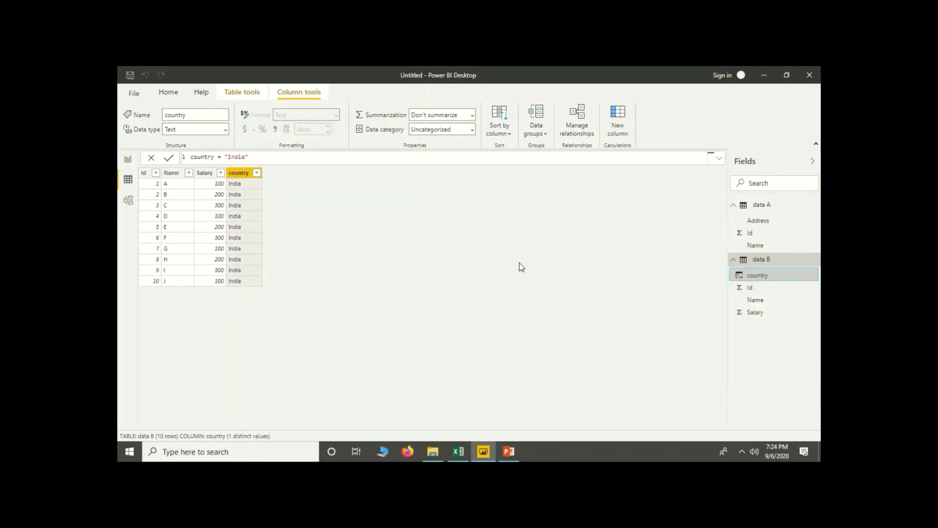
# Create a new calculated table and submit only the name Country as its formula
pyautogui.click(179, 90)
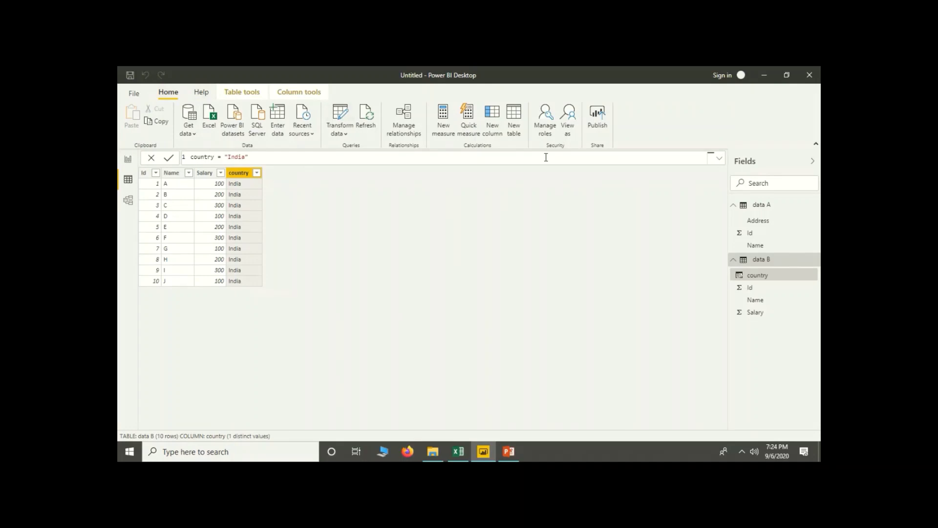
pyautogui.click(518, 128)
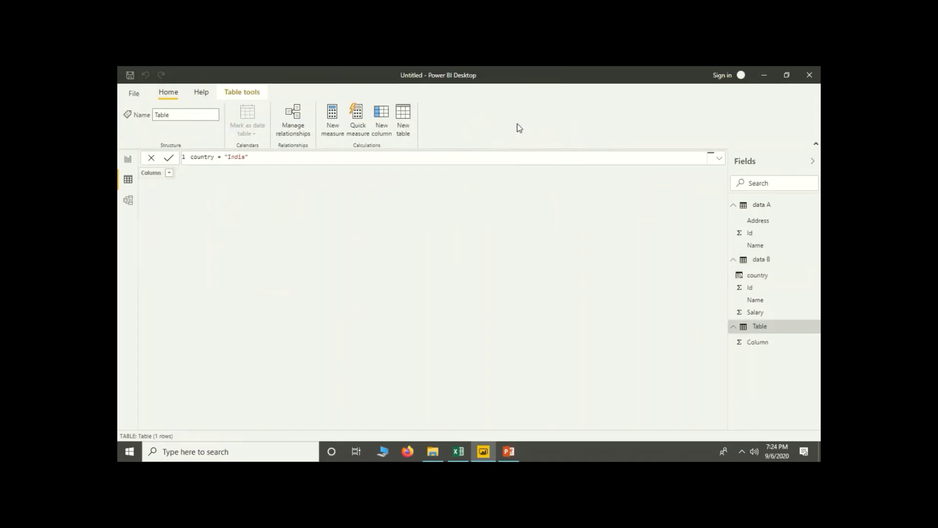
pyautogui.write('Countr')
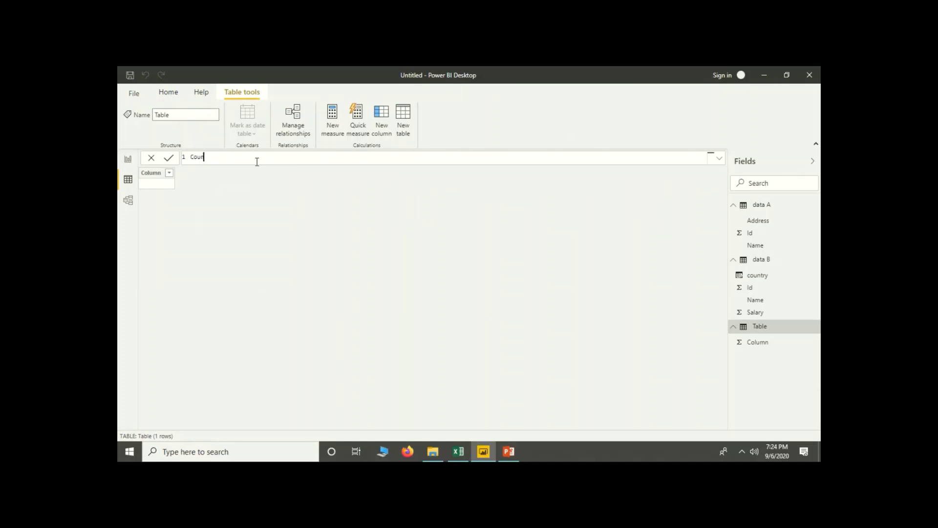
pyautogui.write('y')
pyautogui.click(169, 158)
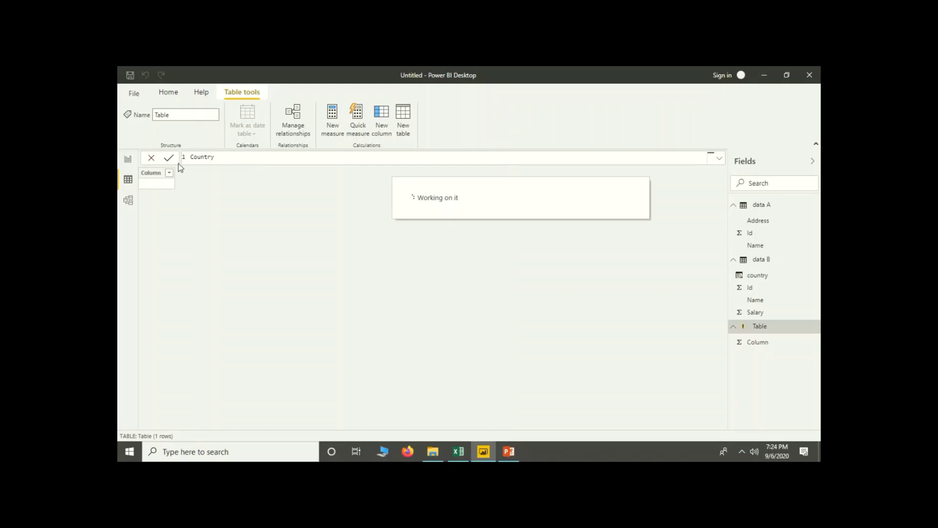
pyautogui.click(157, 183)
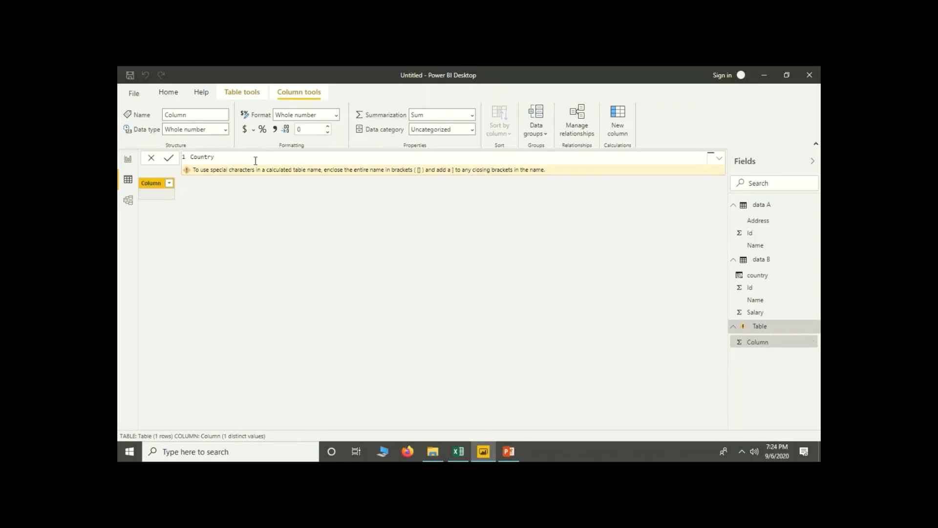
# Complete the new table's formula as Country = DISTINCT('data B'[country])
pyautogui.write('= dis')
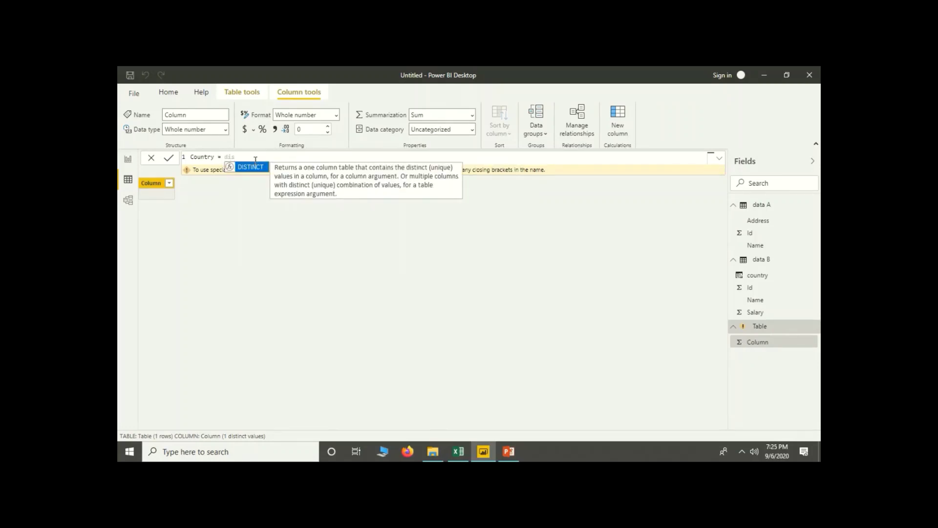
pyautogui.press('Tab')
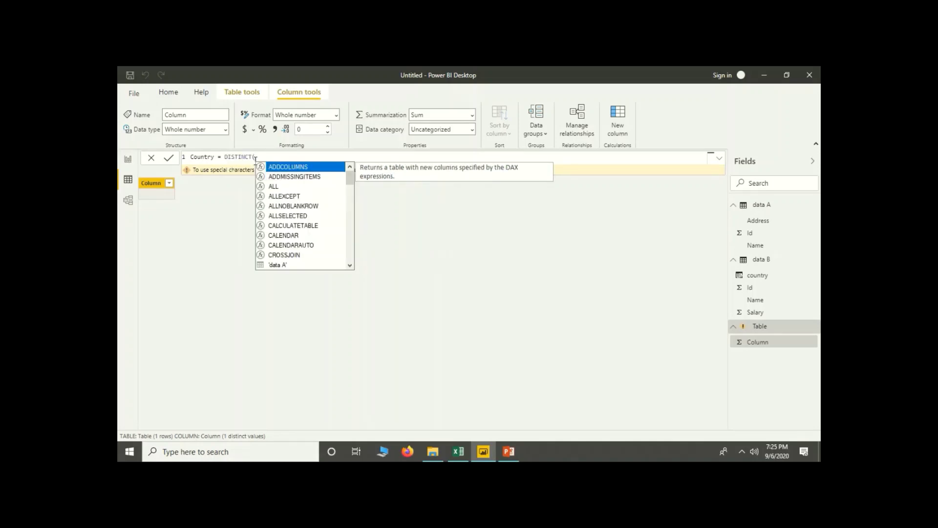
pyautogui.write(')')
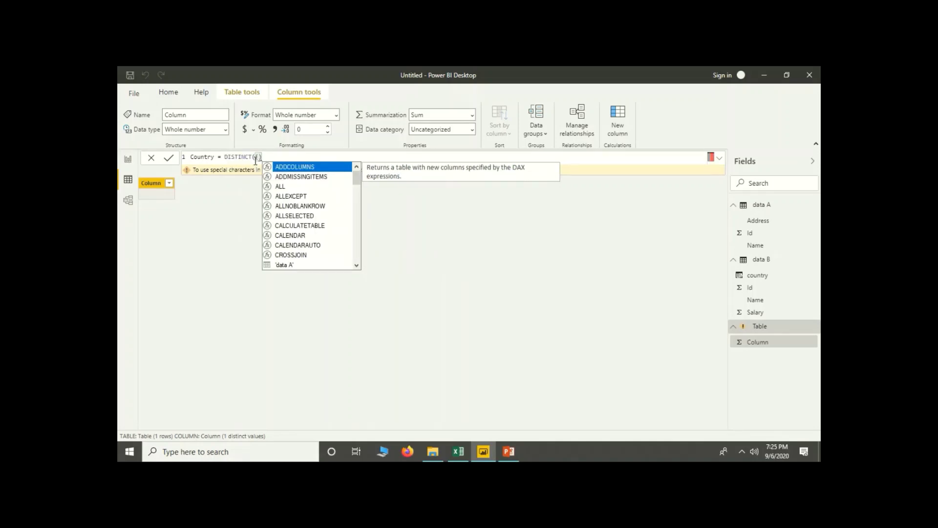
pyautogui.press('BackSpace')
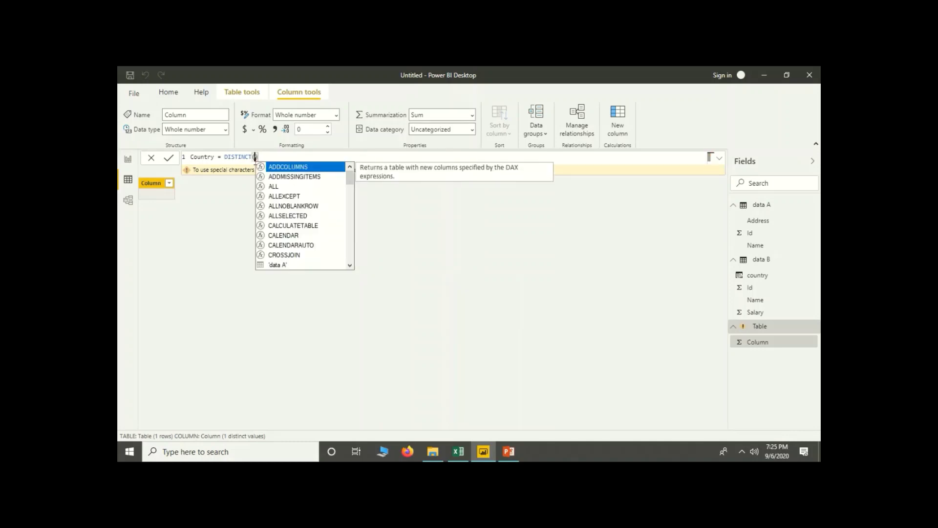
pyautogui.write("'da")
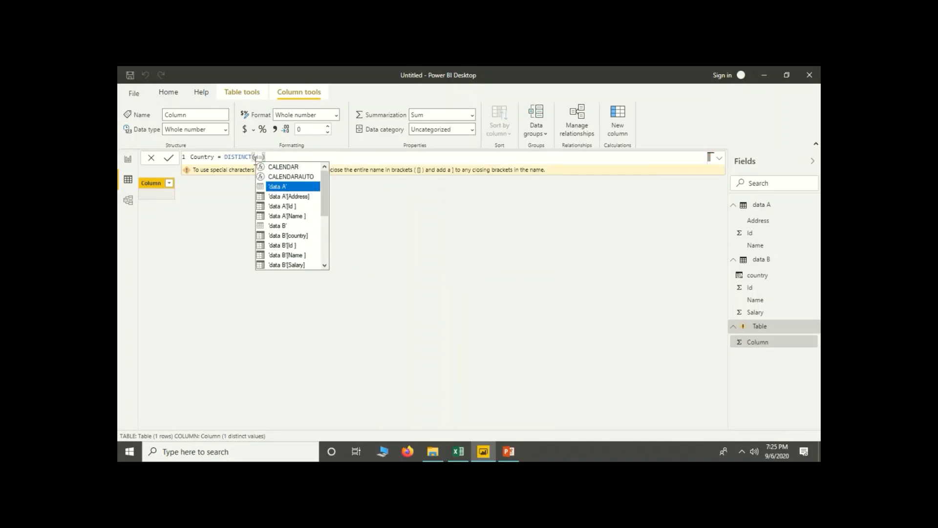
pyautogui.press('Down')
pyautogui.press('Down')
pyautogui.press('Down')
pyautogui.press('Down')
pyautogui.press('Down')
pyautogui.press('Tab')
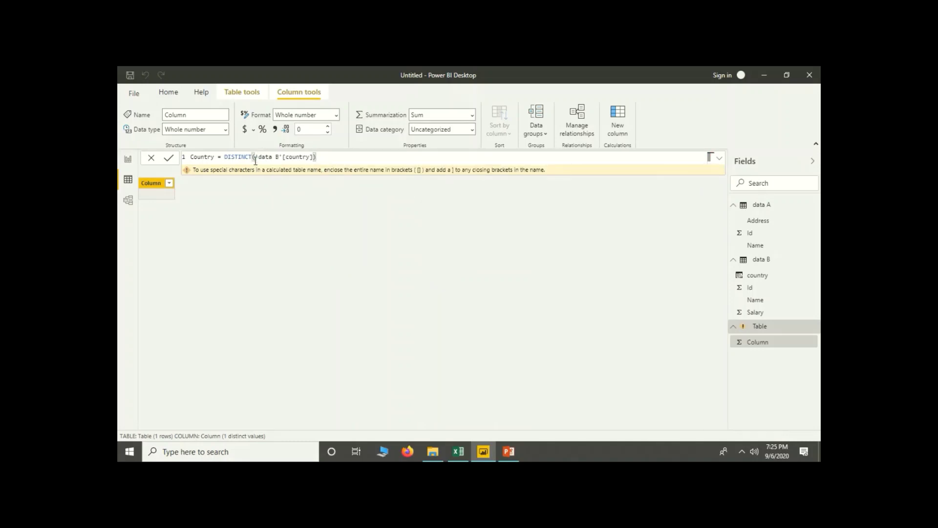
pyautogui.press('Return')
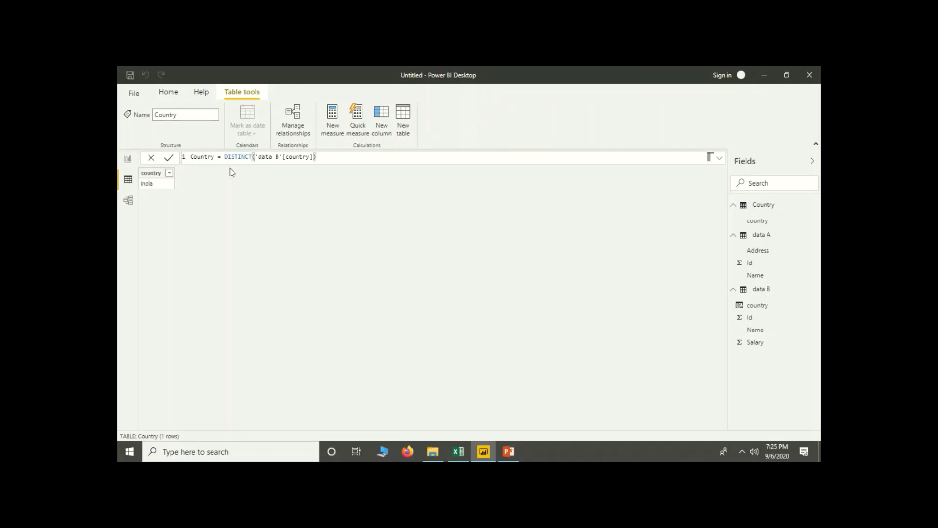
# Show the model diagram and rearrange the Country and data B tables so that they sit apart near data A
pyautogui.click(123, 202)
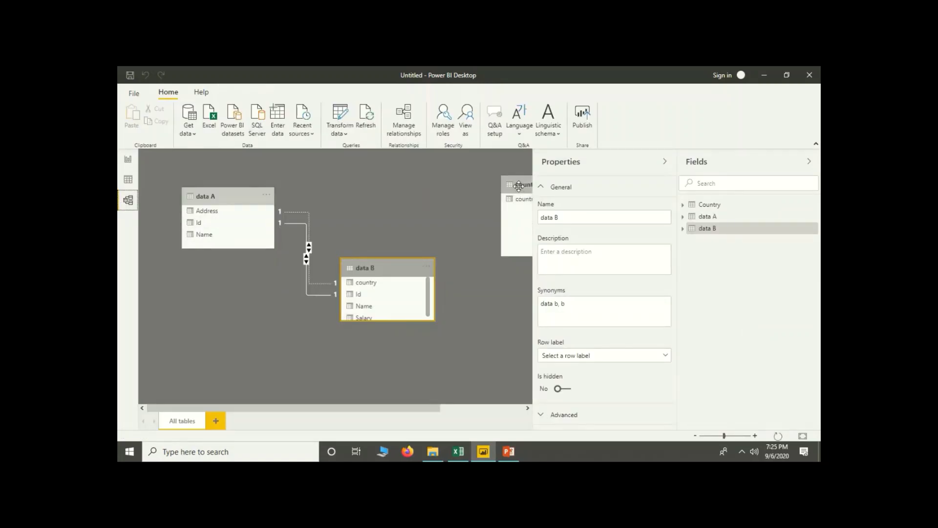
pyautogui.moveTo(519, 185); pyautogui.dragTo(380, 185)
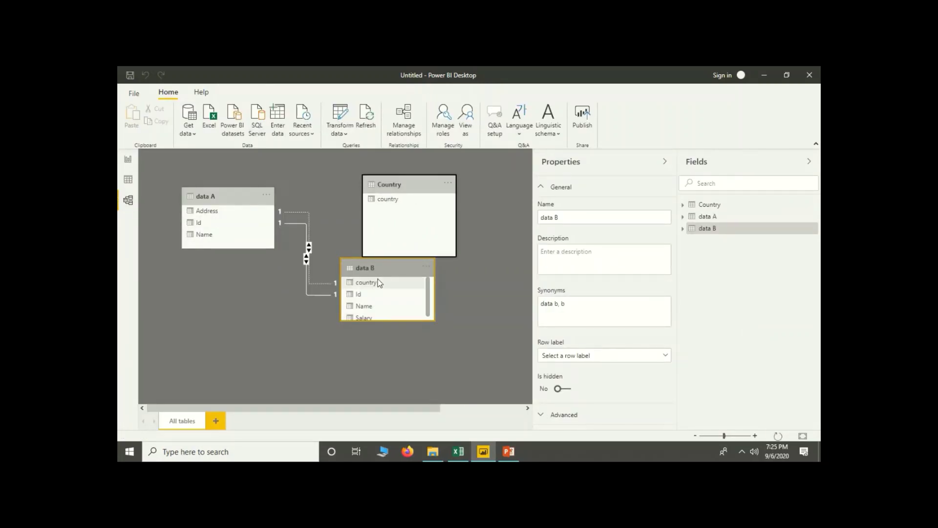
pyautogui.moveTo(381, 273); pyautogui.dragTo(354, 301)
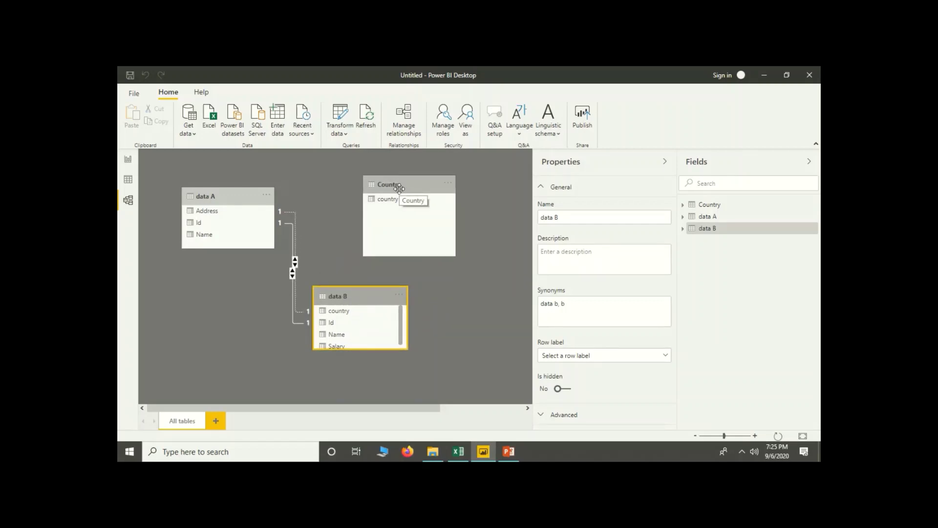
# Autodetect relationships for the new Country table through its relationship management
pyautogui.rightClick(399, 188)
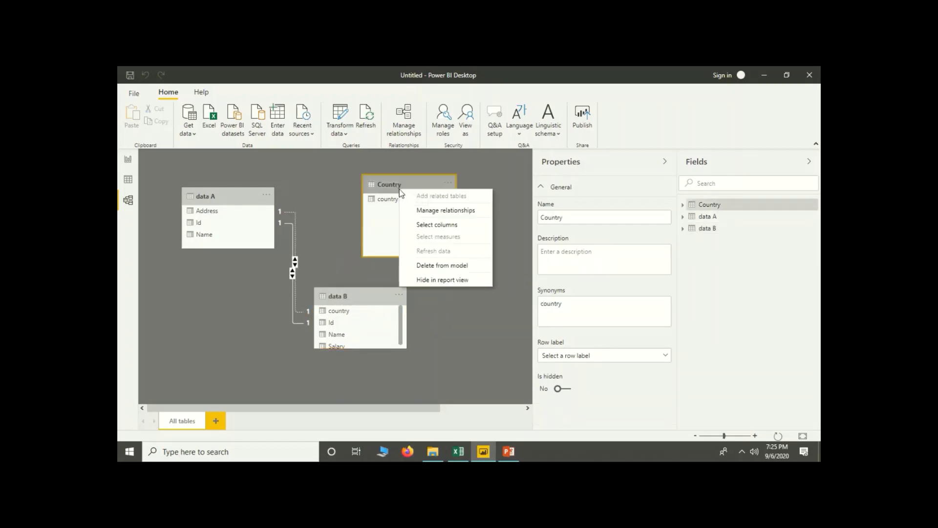
pyautogui.click(418, 210)
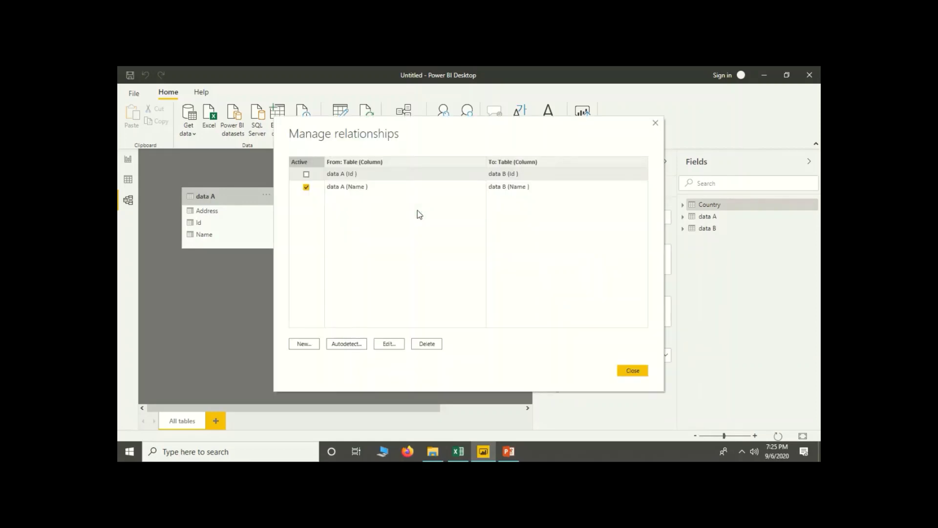
pyautogui.click(337, 346)
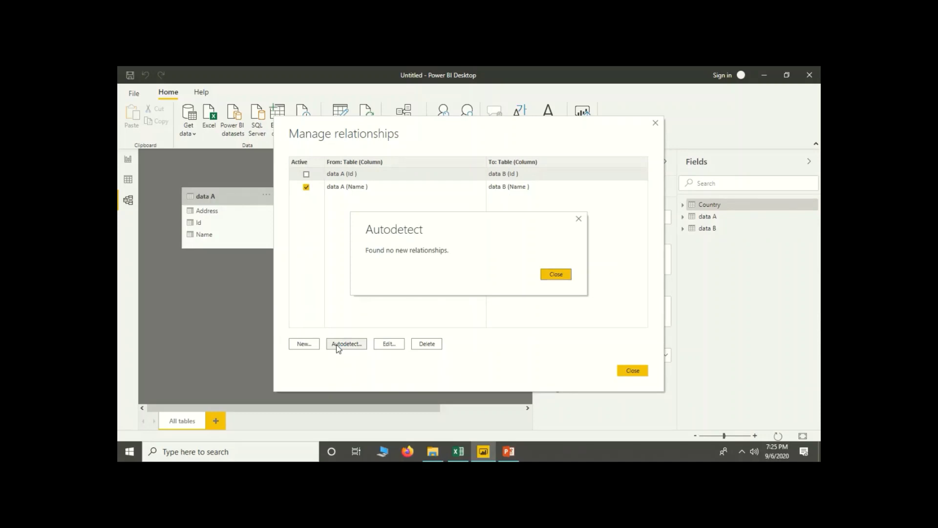
pyautogui.click(563, 272)
# Create an active many-to-one relationship from data B's country column to the Country table's country column, with single cross-filter direction
pyautogui.click(304, 344)
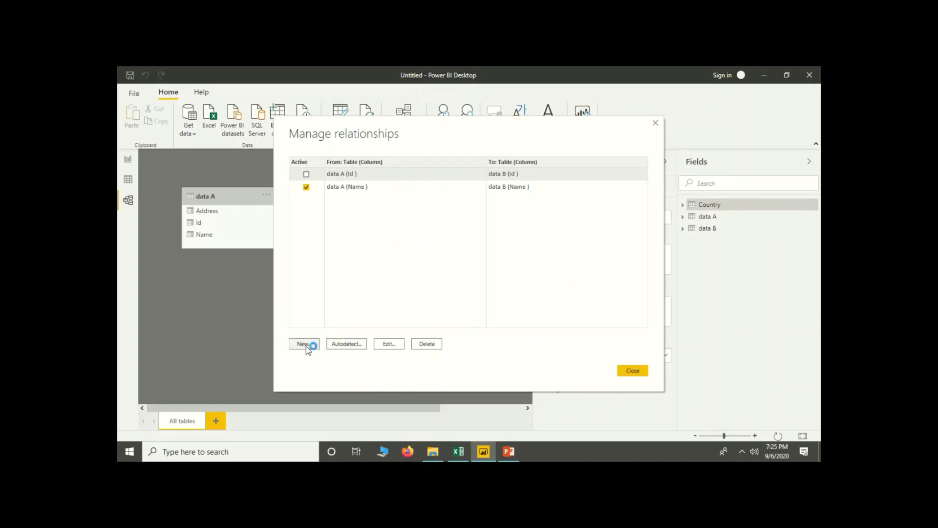
pyautogui.click(405, 163)
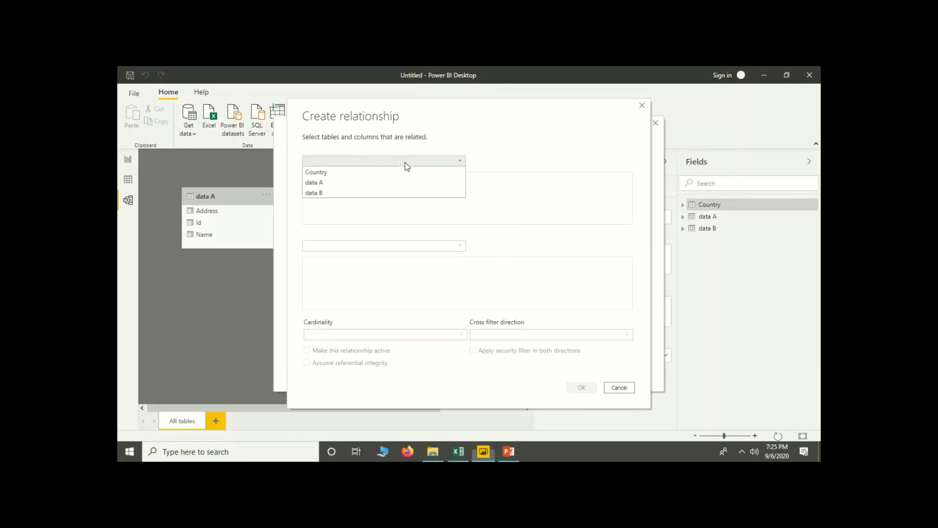
pyautogui.click(369, 192)
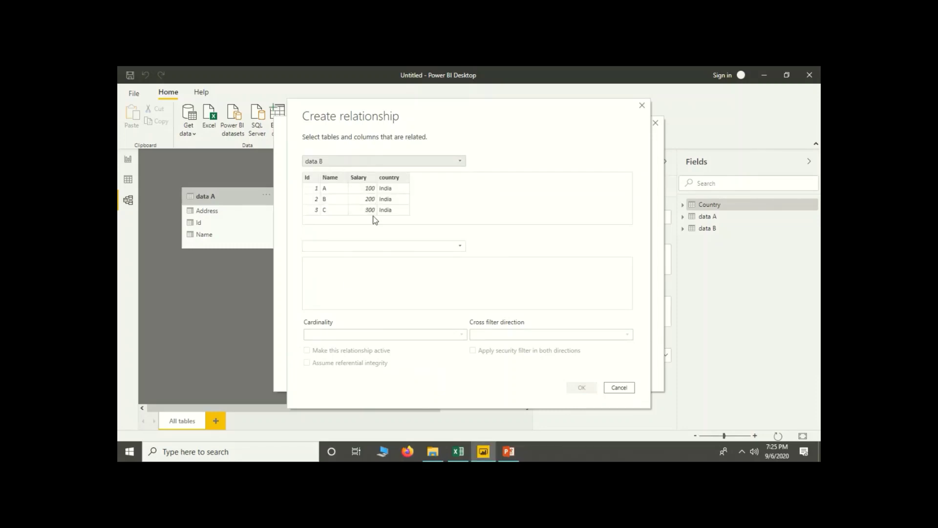
pyautogui.click(371, 249)
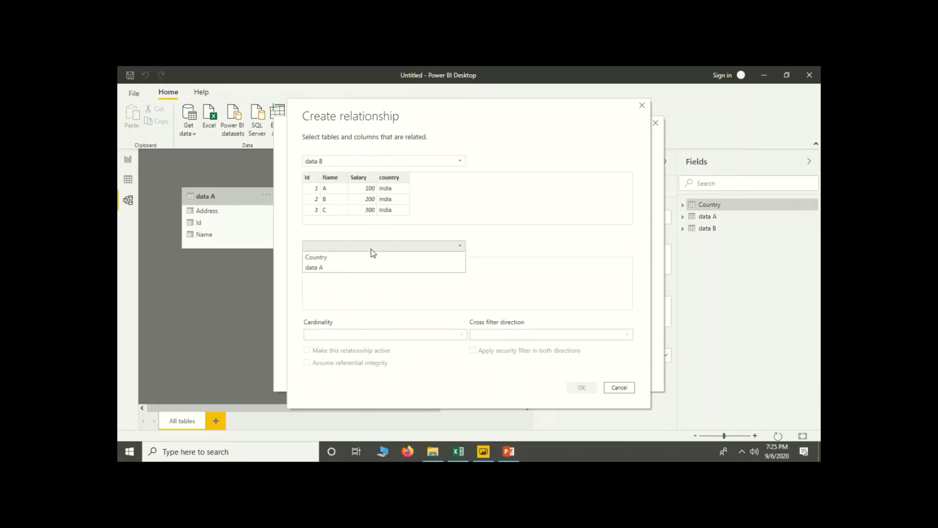
pyautogui.click(365, 257)
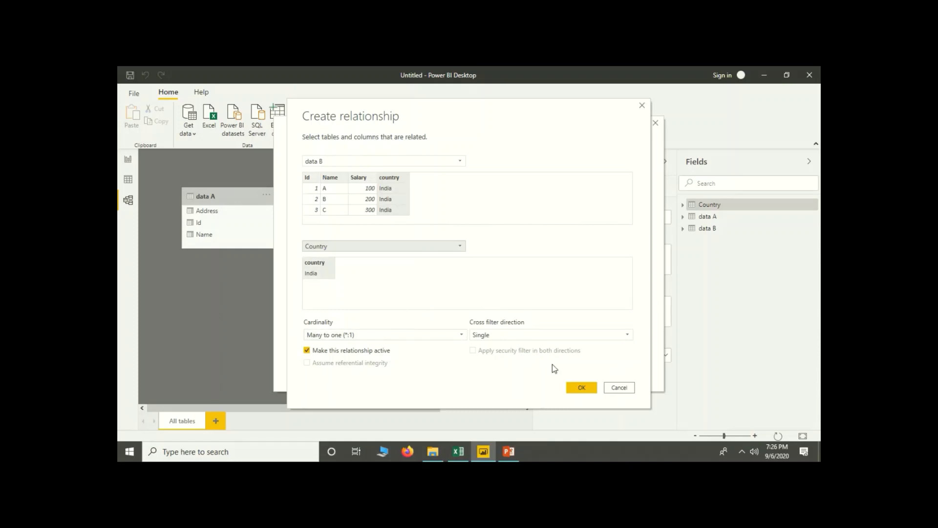
pyautogui.click(581, 388)
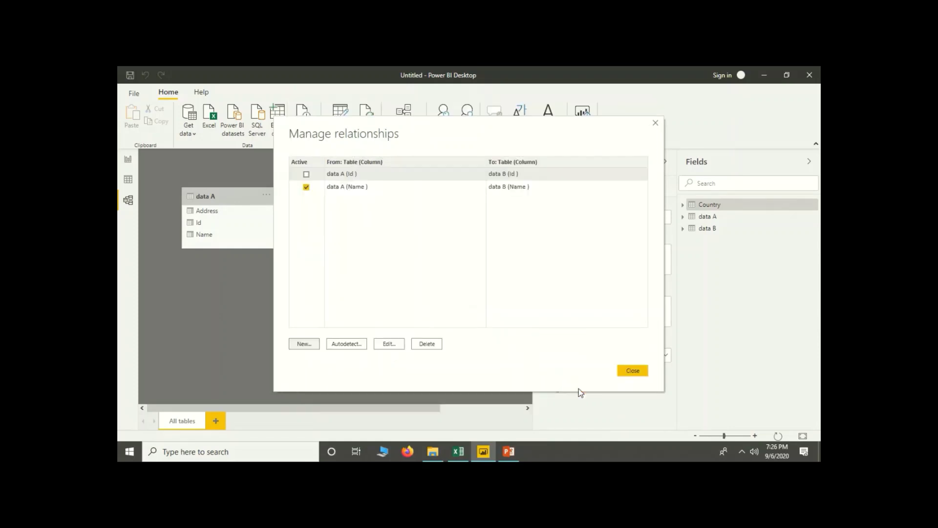
pyautogui.click(633, 371)
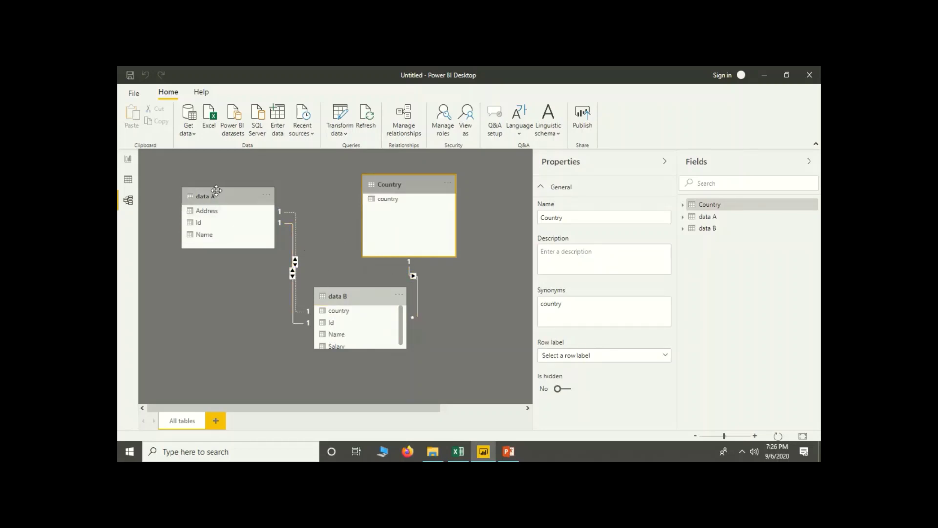
# On the report page, build a table visual with data A's Address, Id and Name fields and widen it slightly
pyautogui.click(128, 160)
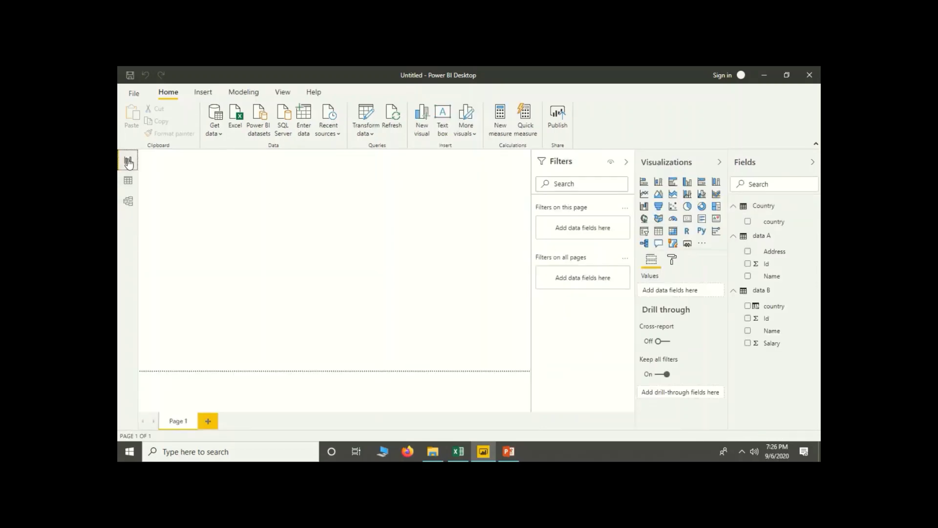
pyautogui.click(749, 252)
pyautogui.click(749, 264)
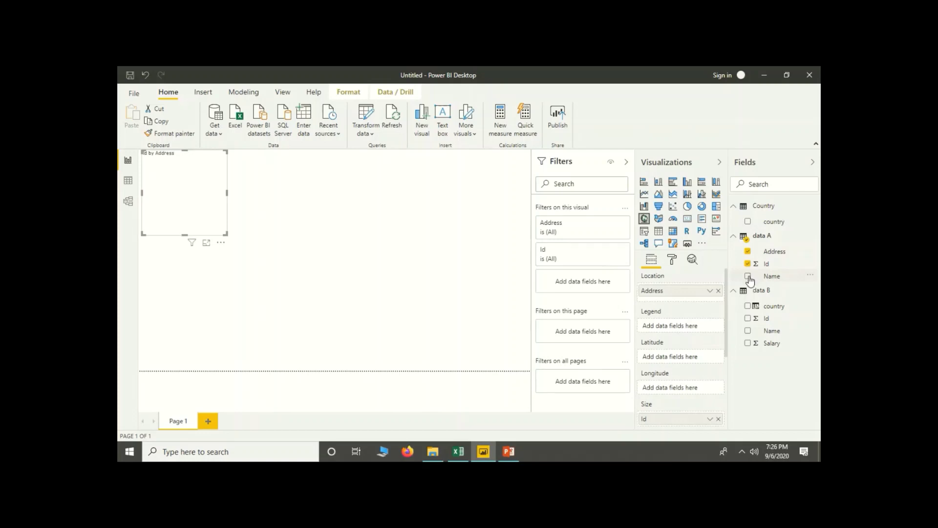
pyautogui.click(748, 277)
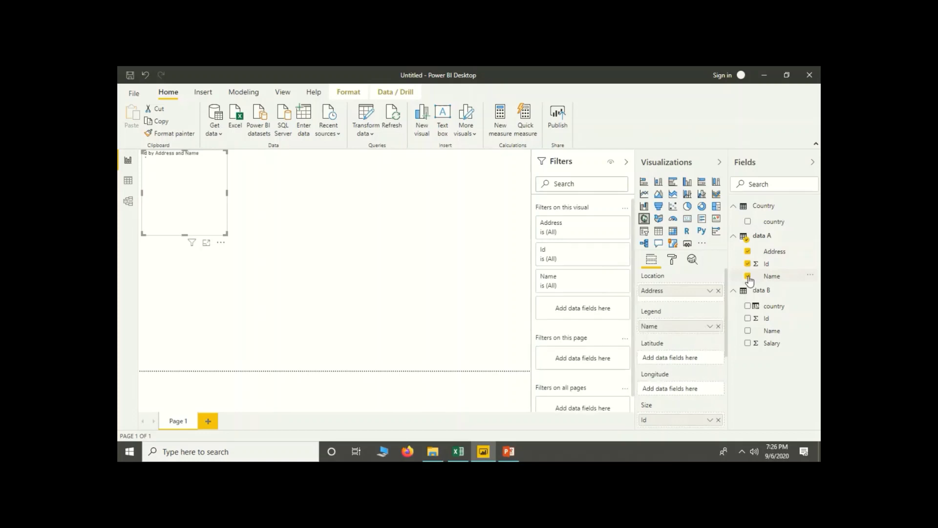
pyautogui.click(659, 231)
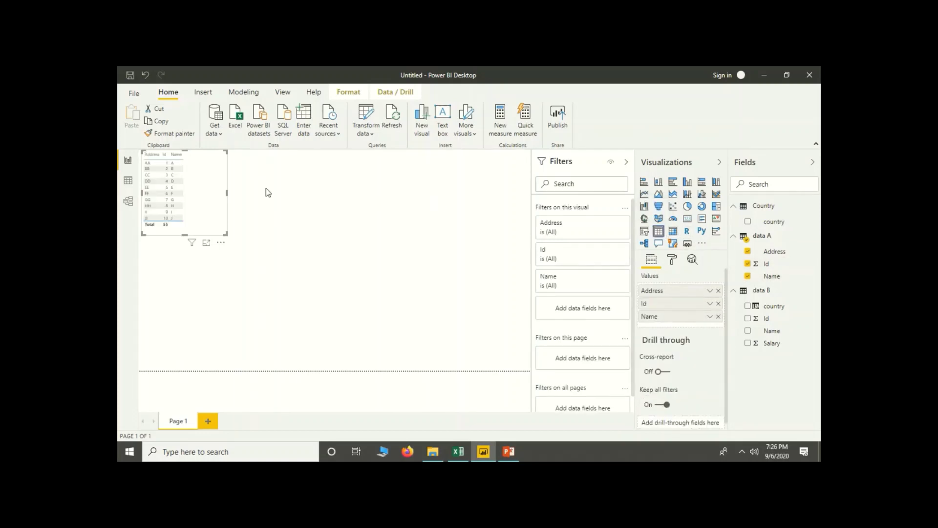
pyautogui.moveTo(227, 193); pyautogui.dragTo(265, 195)
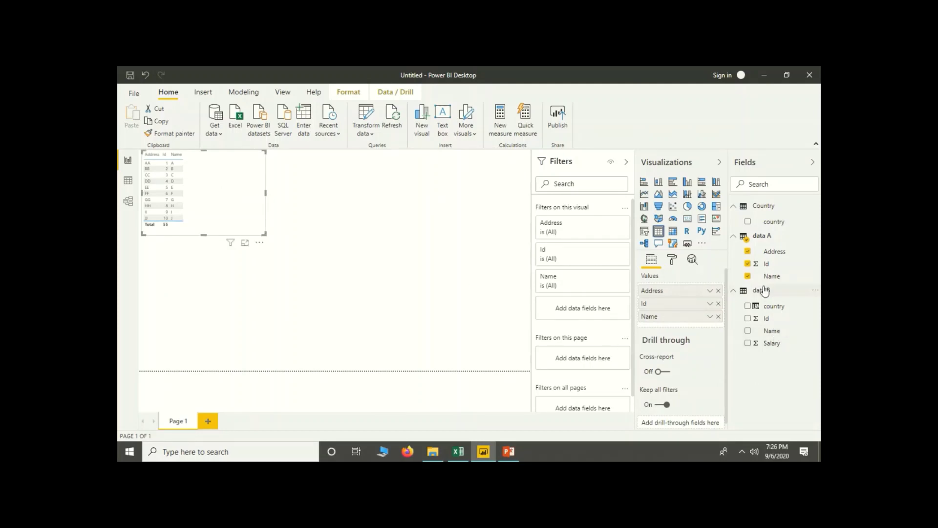
# Add a separate table visual with data B's country, Id, Name and Salary fields
pyautogui.click(460, 299)
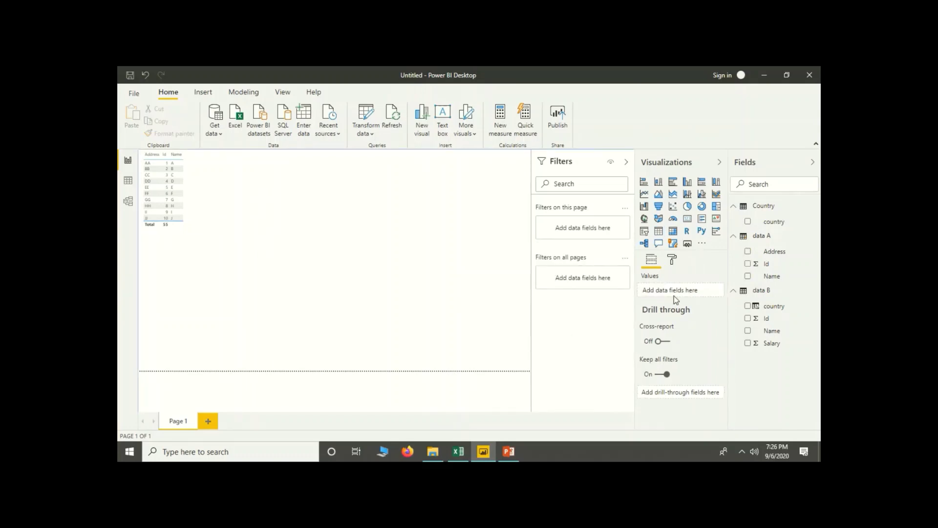
pyautogui.click(747, 306)
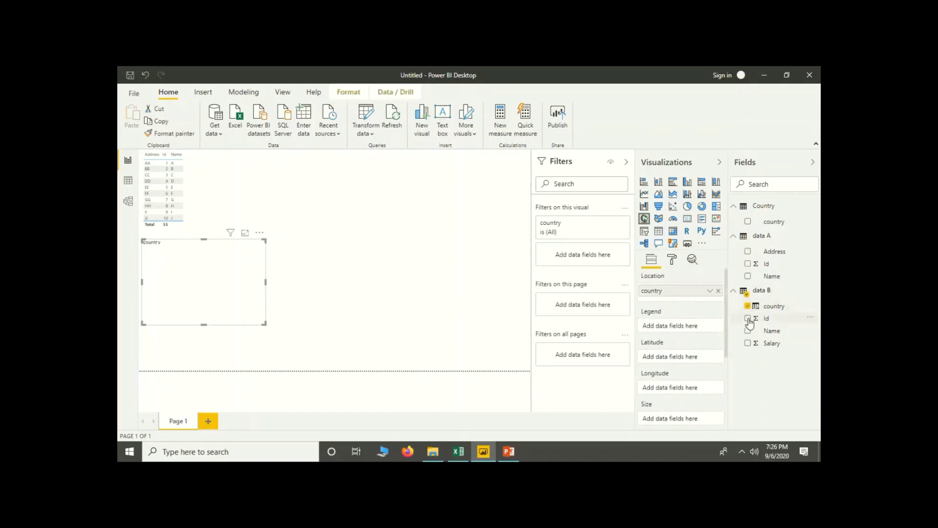
pyautogui.click(748, 319)
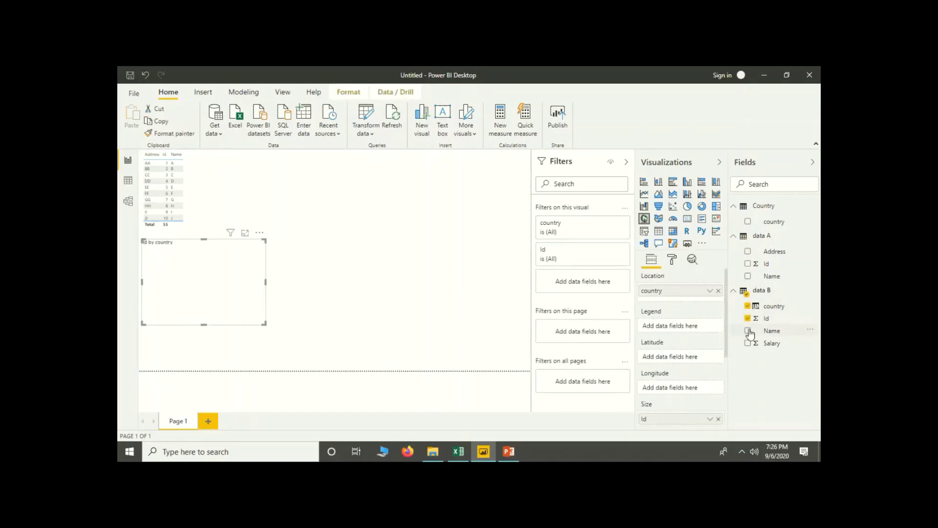
pyautogui.click(748, 331)
pyautogui.click(748, 343)
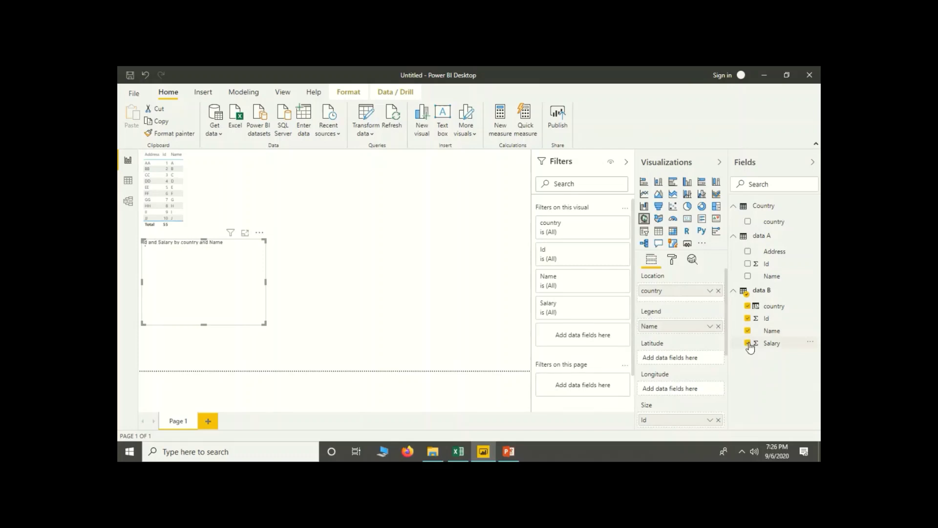
pyautogui.click(659, 231)
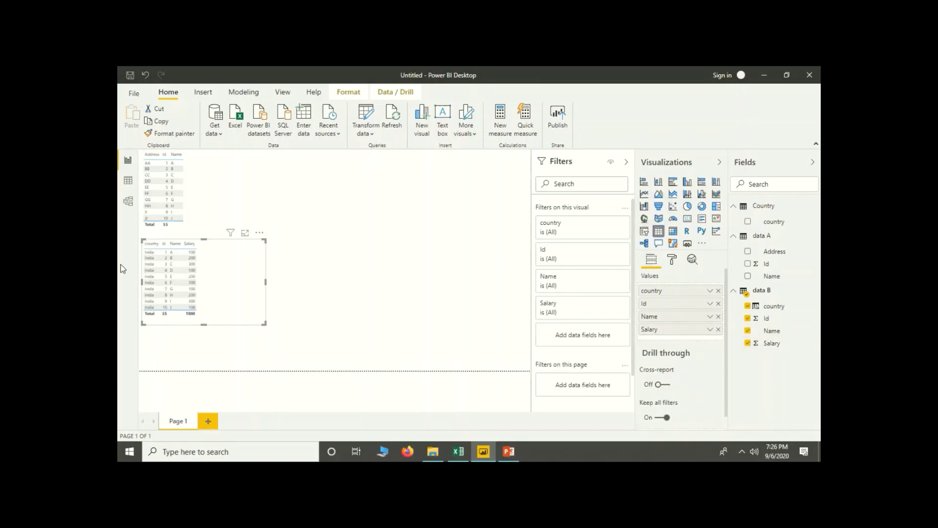
# Cross-filter from the data B table's Id 1 row and arrange the two visuals side by side, with data B before data A
pyautogui.click(167, 253)
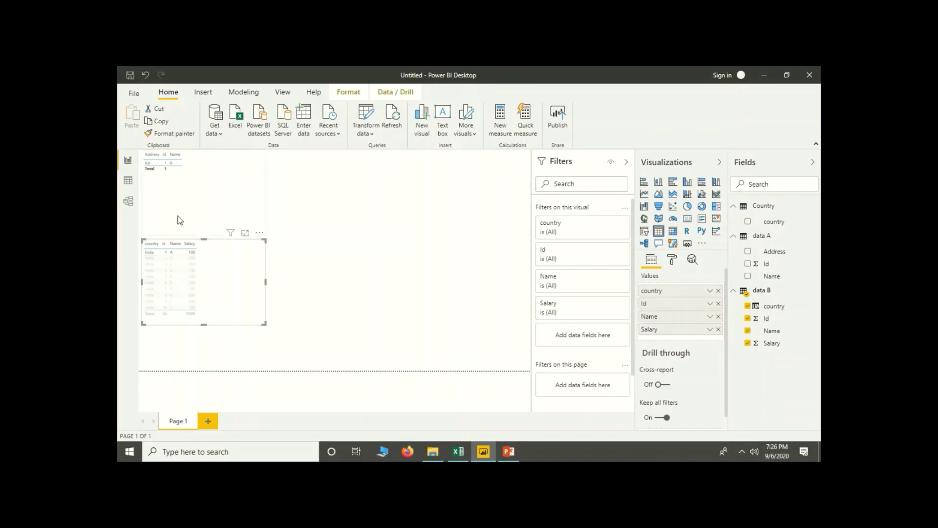
pyautogui.moveTo(180, 165); pyautogui.dragTo(365, 207)
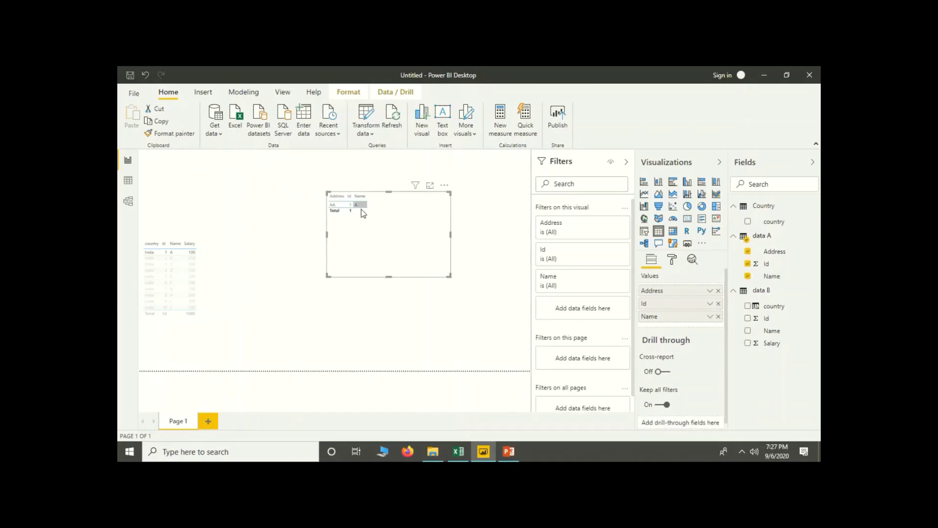
pyautogui.moveTo(218, 288); pyautogui.dragTo(218, 210)
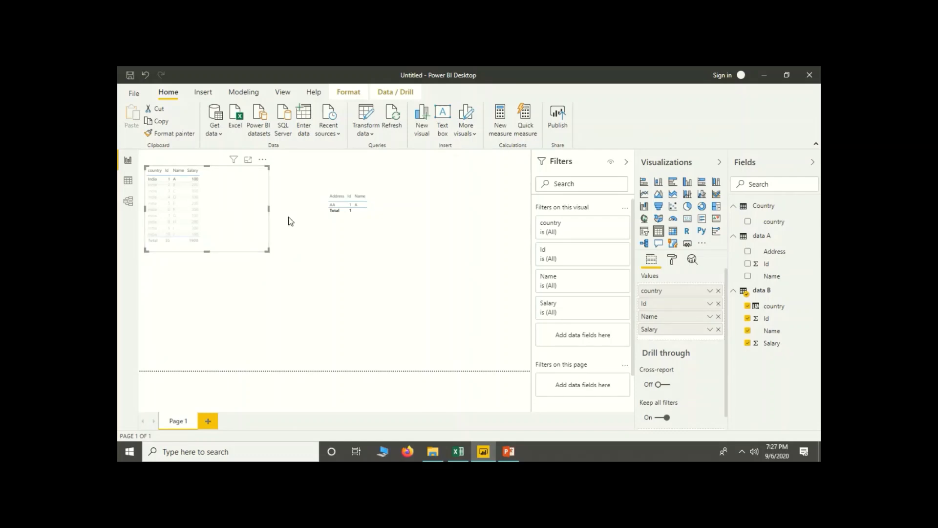
# Clear the cross-filter between the two tables and select the Id 1 row in the data B table again
pyautogui.click(319, 228)
pyautogui.click(335, 223)
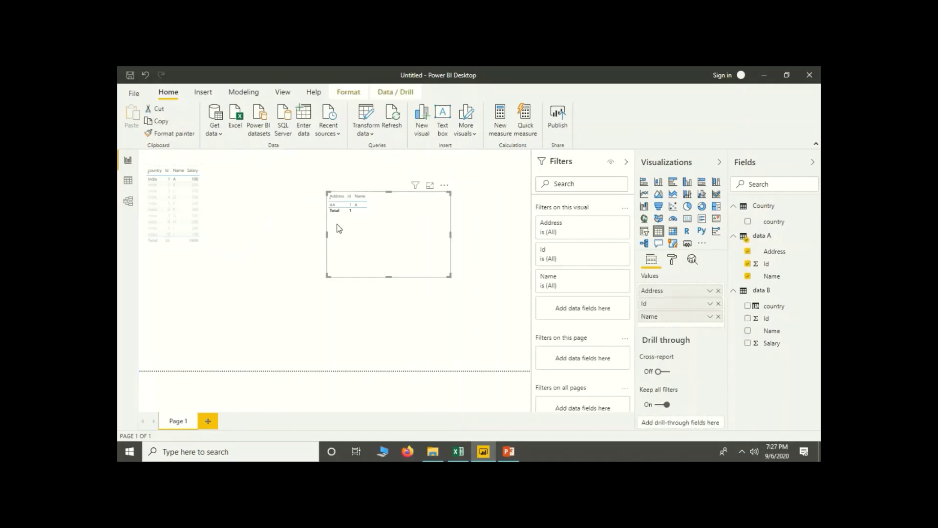
pyautogui.click(212, 195)
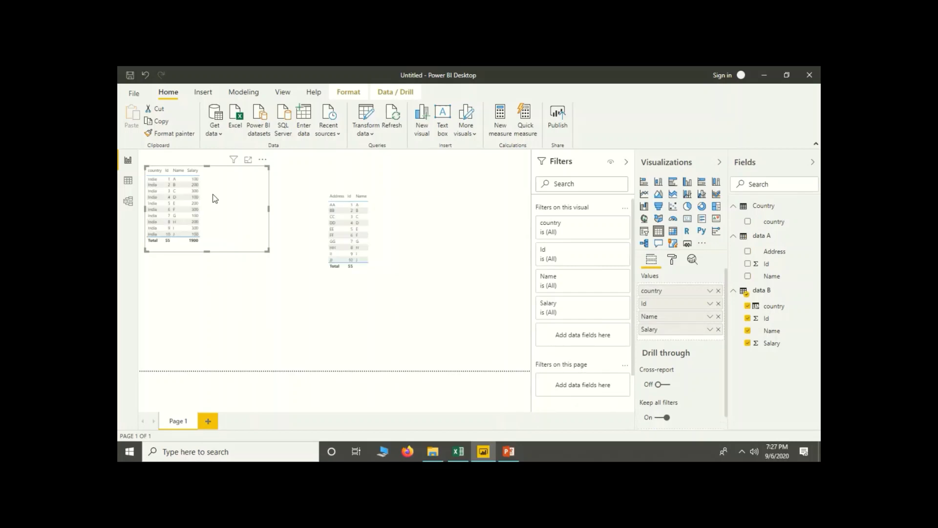
pyautogui.click(168, 181)
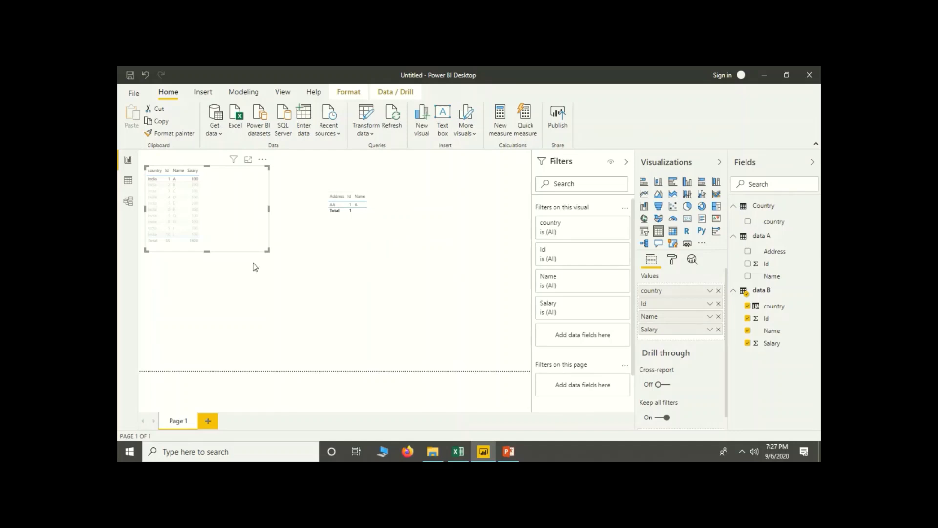
# Add a table visual of the Country table's country field below the data A table
pyautogui.click(255, 286)
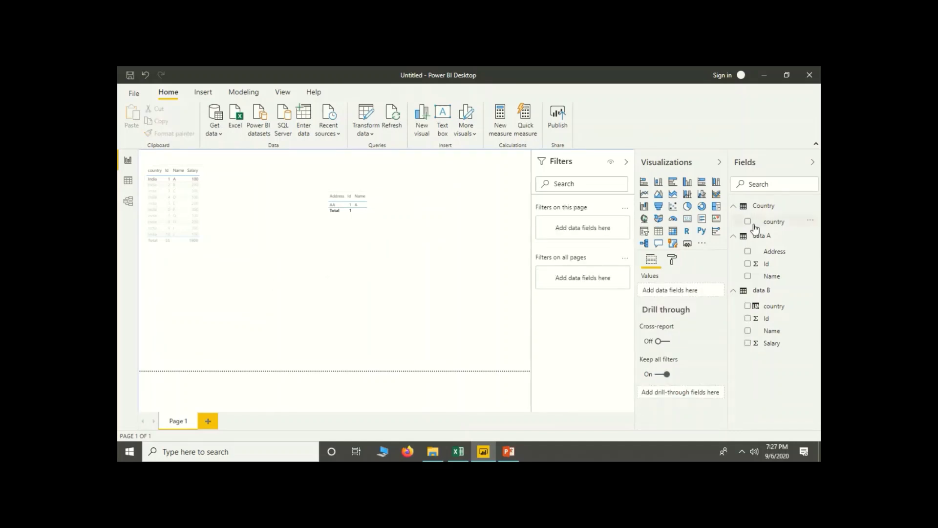
pyautogui.moveTo(772, 224); pyautogui.dragTo(333, 299)
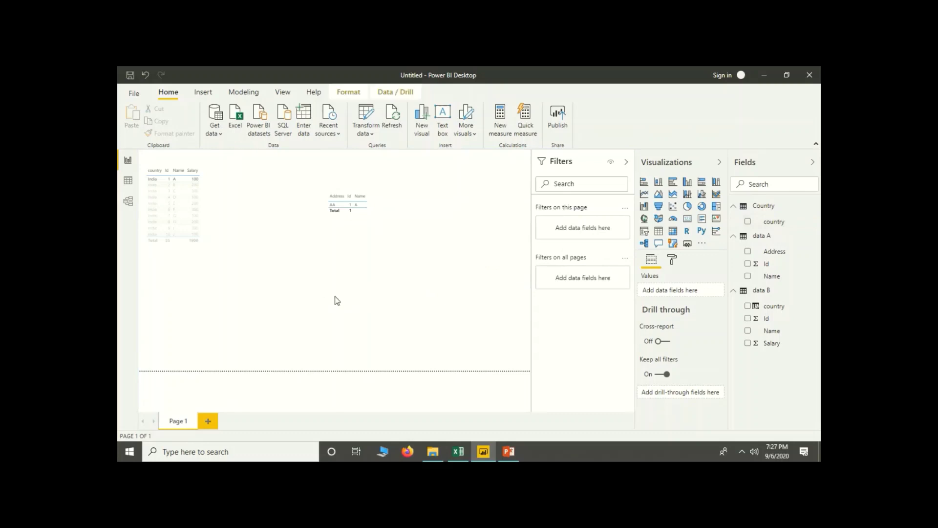
pyautogui.click(659, 233)
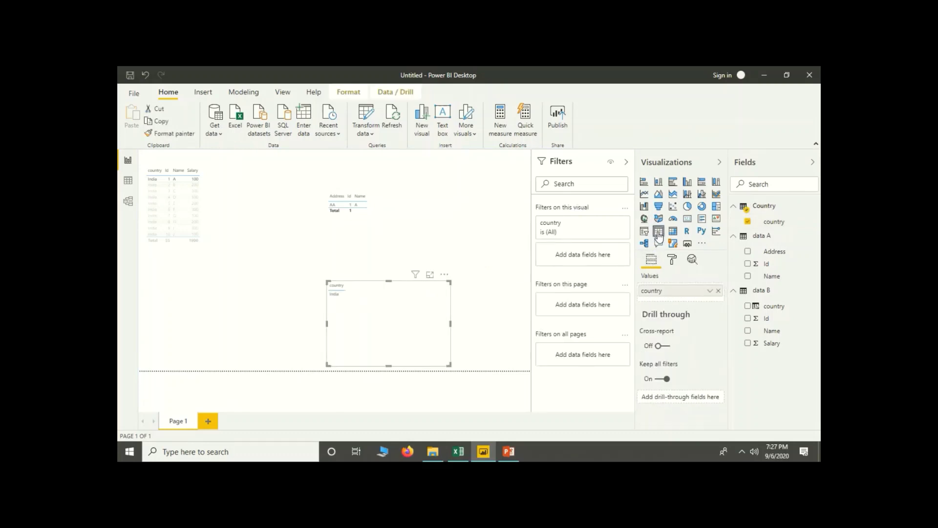
# Select India in the country table visual to test its filtering, and minimize the report window
pyautogui.click(336, 296)
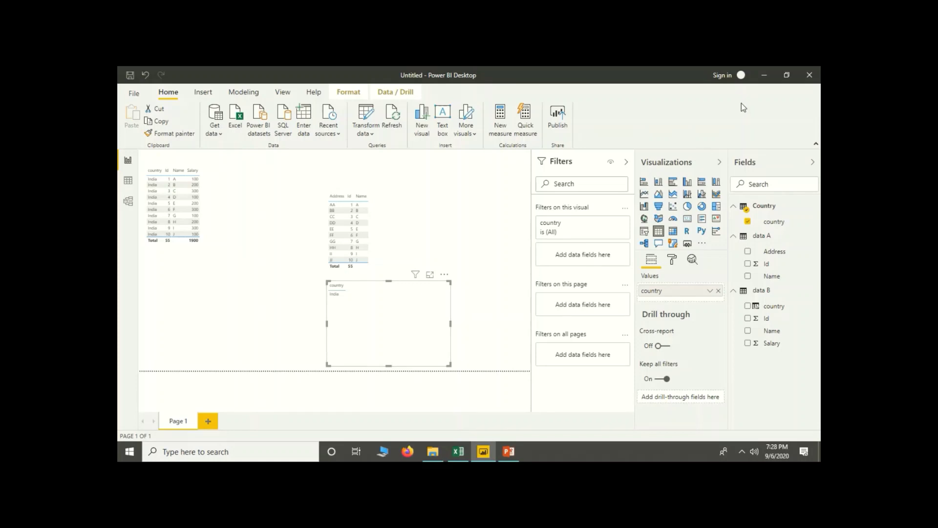
pyautogui.click(766, 75)
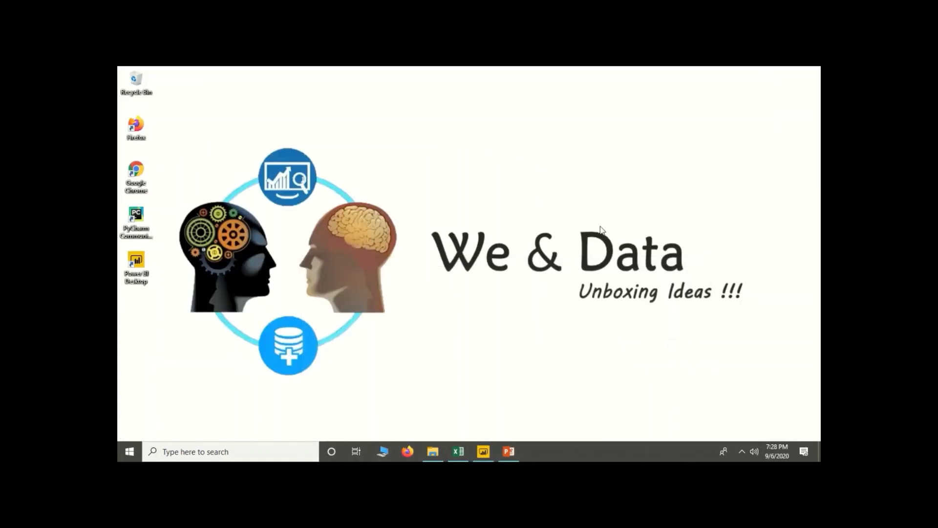